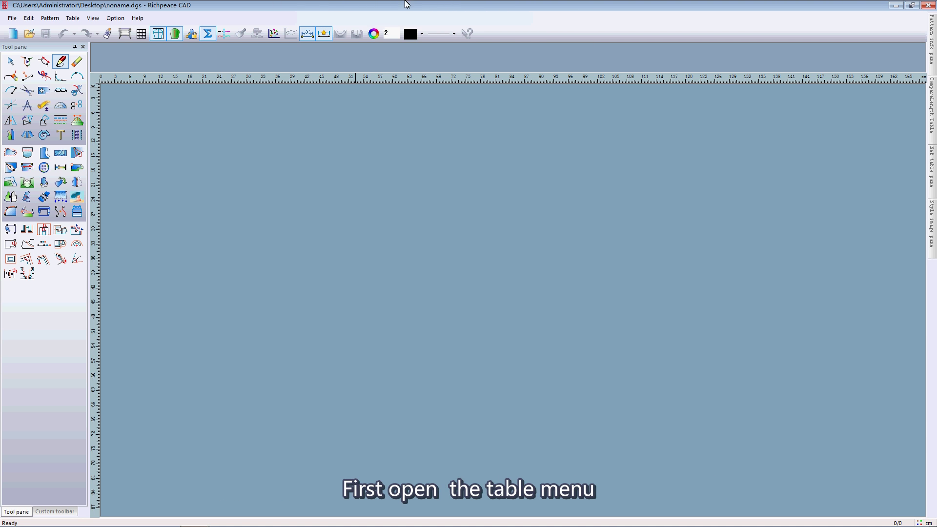
- Open the size table editor and add sizes XS and S before base size M, and L and XL after it
{"action": "left_click", "coordinate": [72, 18]}
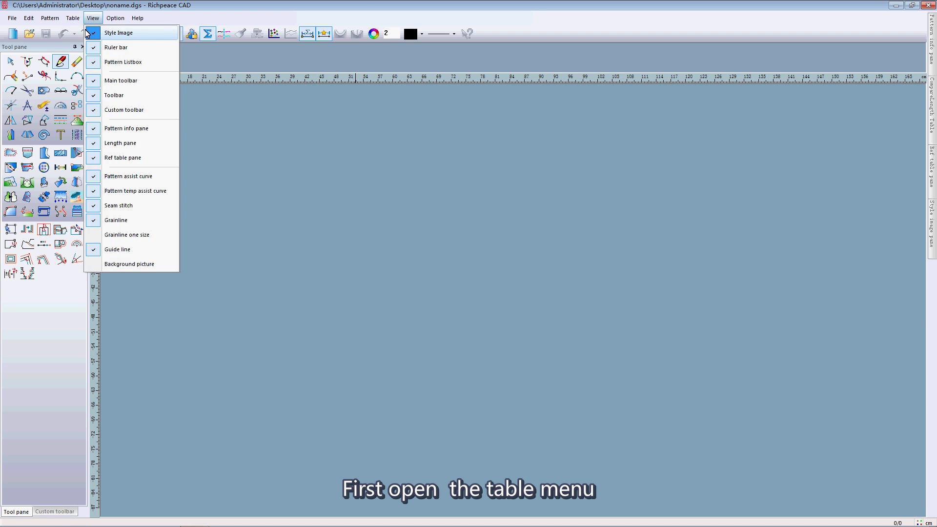
{"action": "left_click", "coordinate": [86, 34]}
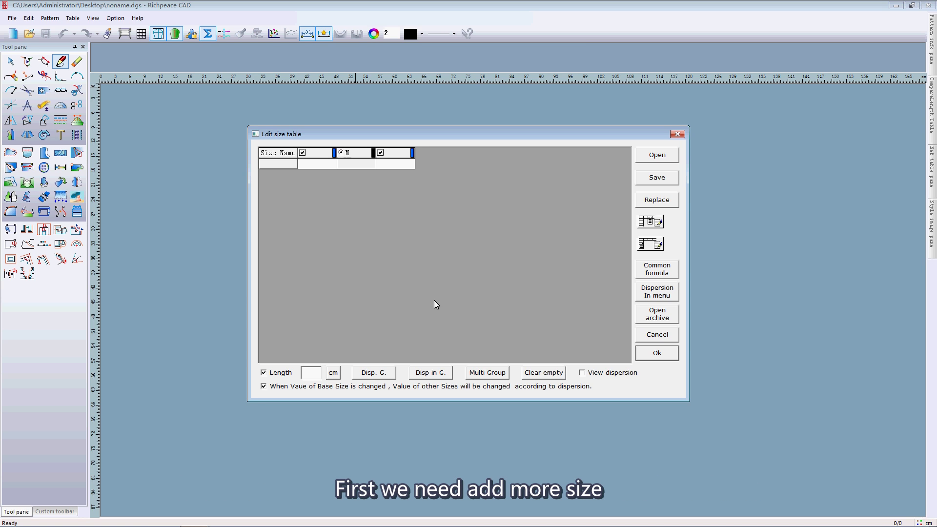
{"action": "left_click", "coordinate": [316, 151]}
{"action": "type", "text": "S"}
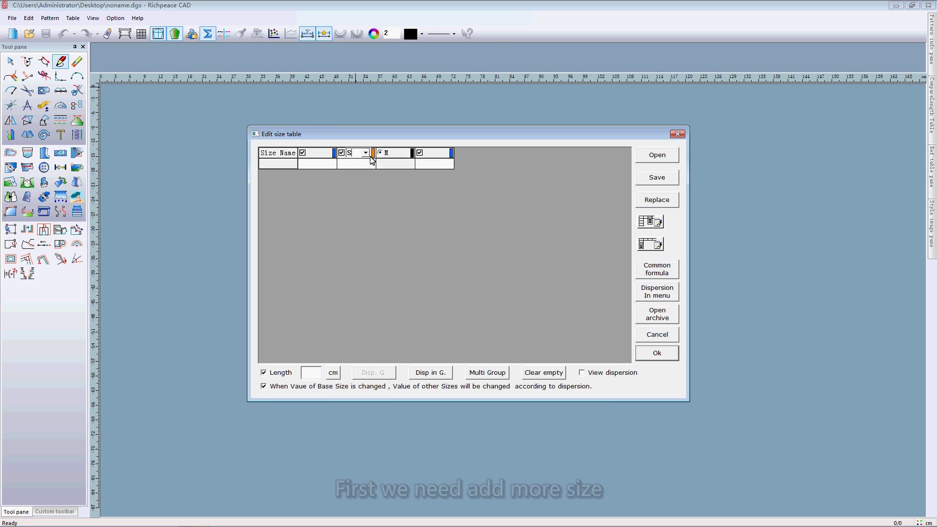
{"action": "key", "text": "Return"}
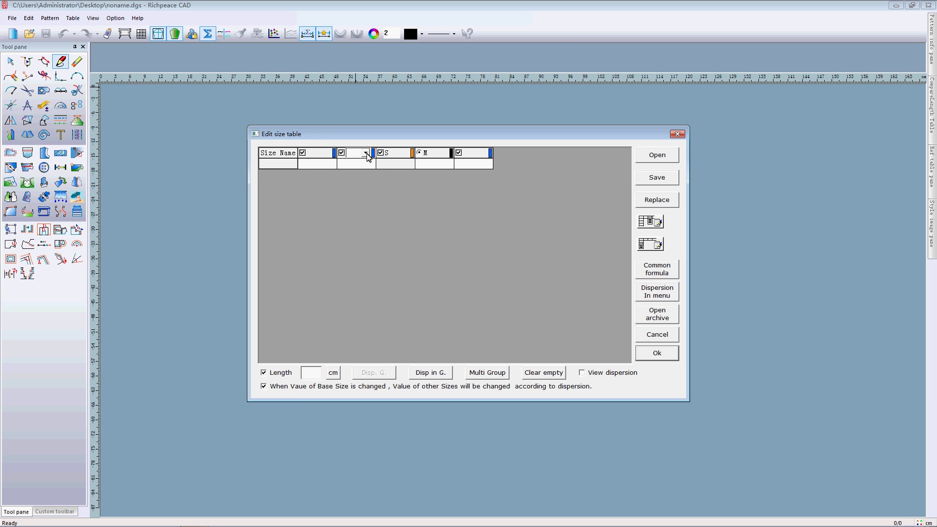
{"action": "type", "text": "XS"}
{"action": "key", "text": "Return"}
{"action": "type", "text": "L"}
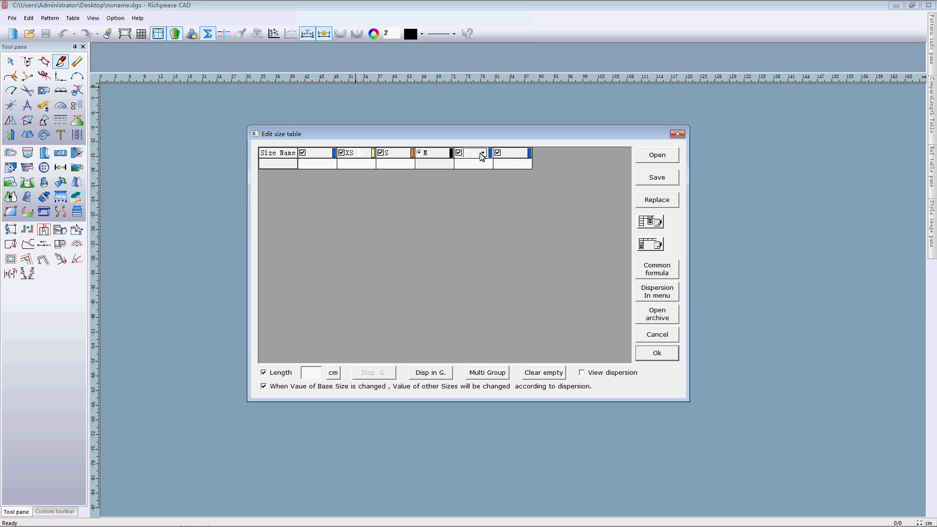
{"action": "key", "text": "Return"}
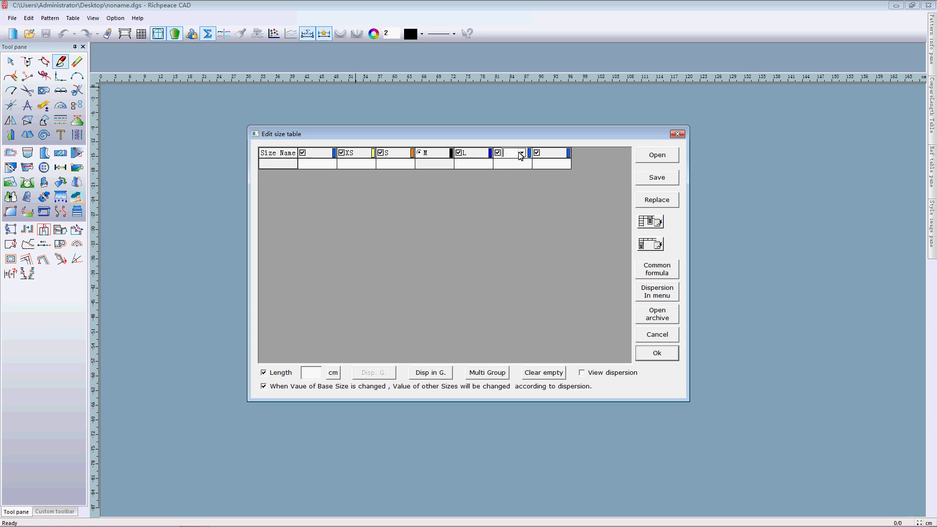
{"action": "type", "text": "XL"}
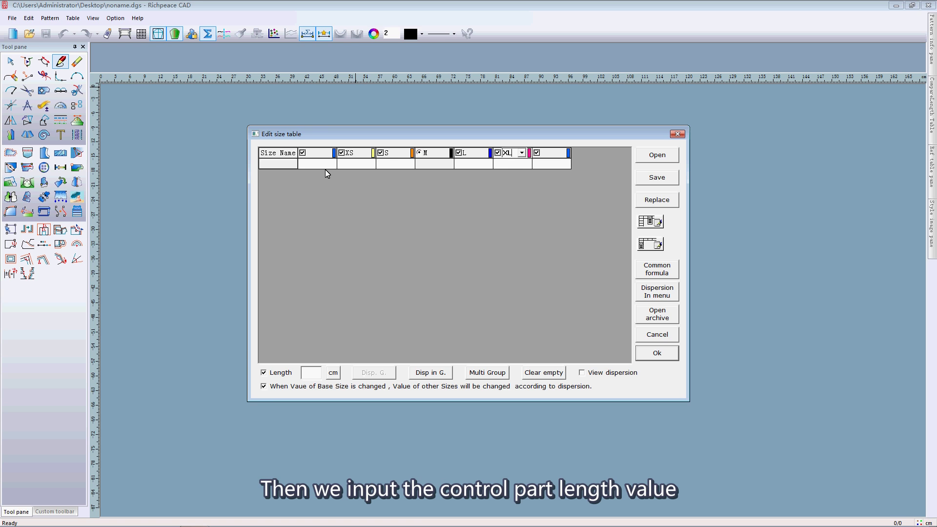
- Add a measurement row named SL to the size table with a base size M value of 58
{"action": "left_click", "coordinate": [289, 166]}
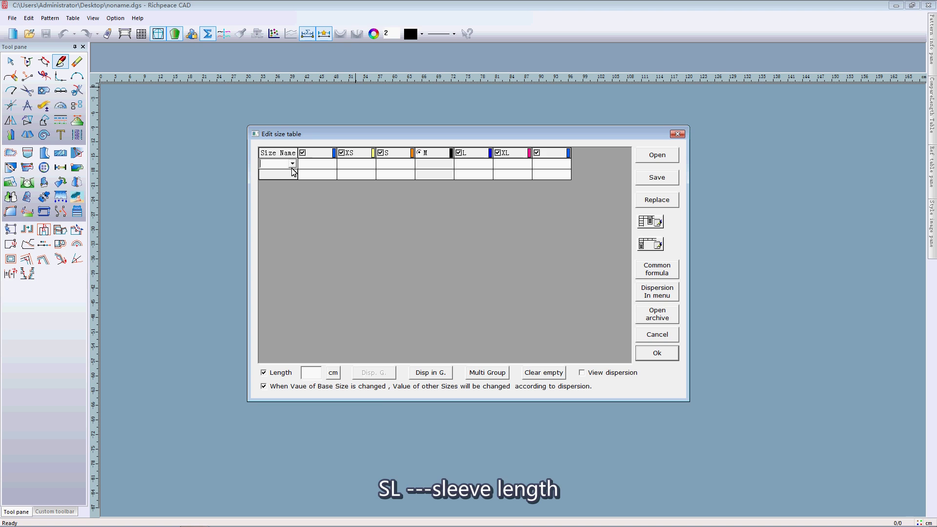
{"action": "type", "text": "WSL"}
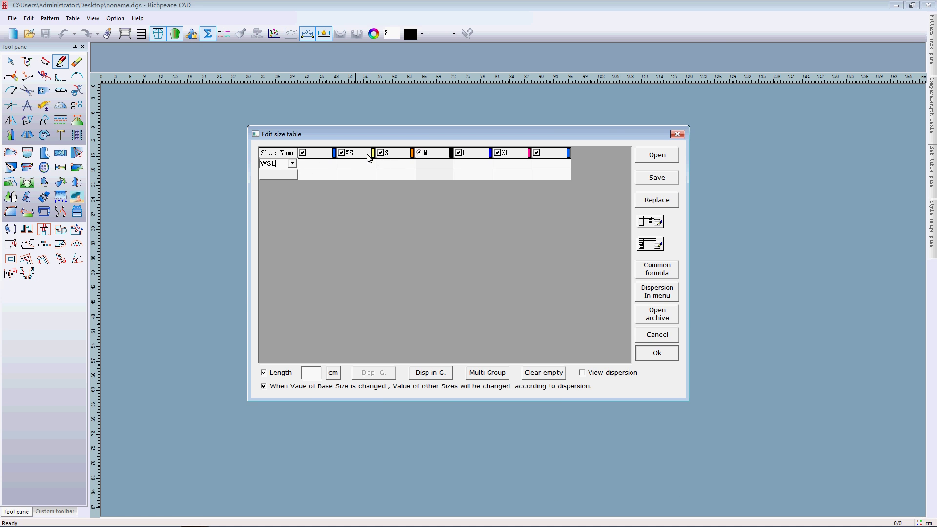
{"action": "key", "text": "BackSpace"}
{"action": "key", "text": "BackSpace"}
{"action": "key", "text": "BackSpace"}
{"action": "type", "text": "S"}
{"action": "left_click", "coordinate": [432, 163]}
{"action": "type", "text": "58"}
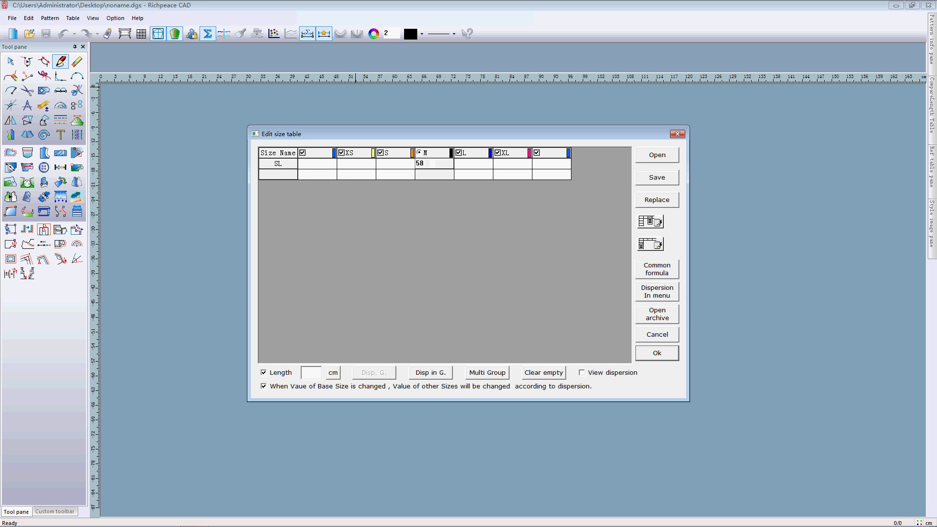
- Add a measurement row named SW with a base size M value of 33.5
{"action": "left_click", "coordinate": [267, 172]}
{"action": "type", "text": "SW"}
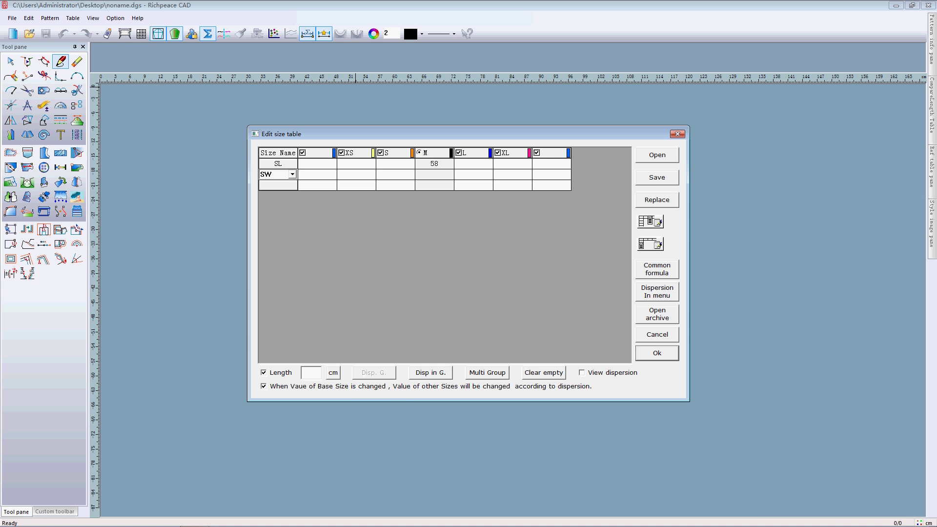
{"action": "type", "text": "33"}
{"action": "key", "text": "BackSpace"}
{"action": "key", "text": "BackSpace"}
{"action": "left_click", "coordinate": [438, 175]}
{"action": "type", "text": "33.5"}
- Add a measurement row named SB with a base size M value of 25
{"action": "left_click", "coordinate": [280, 187]}
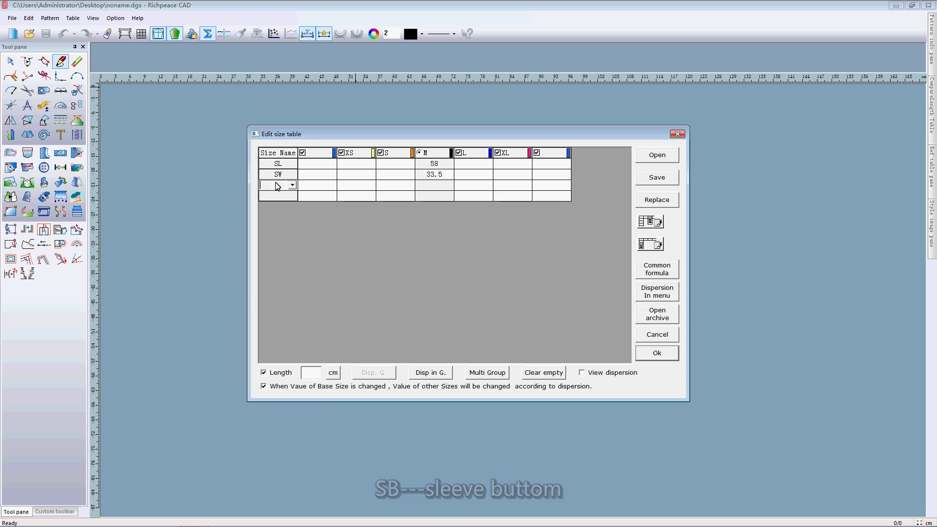
{"action": "type", "text": "SB"}
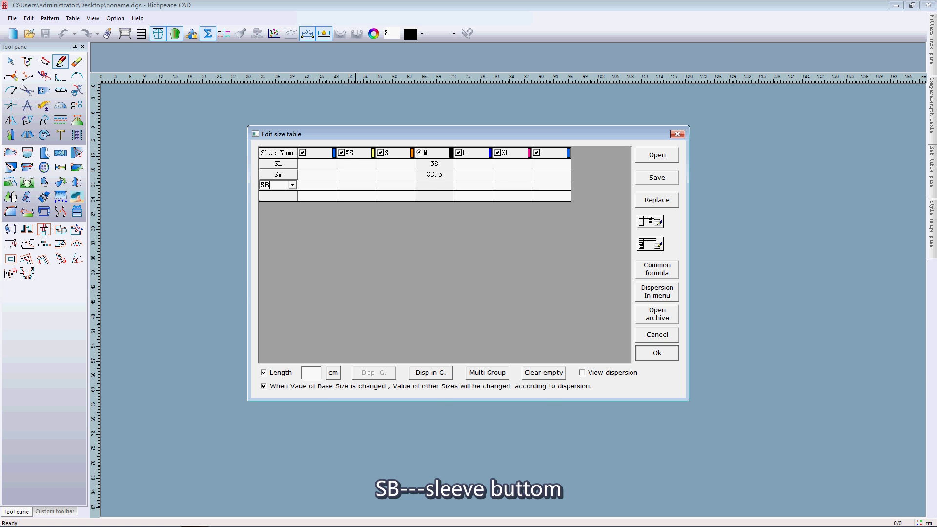
{"action": "left_click", "coordinate": [434, 189]}
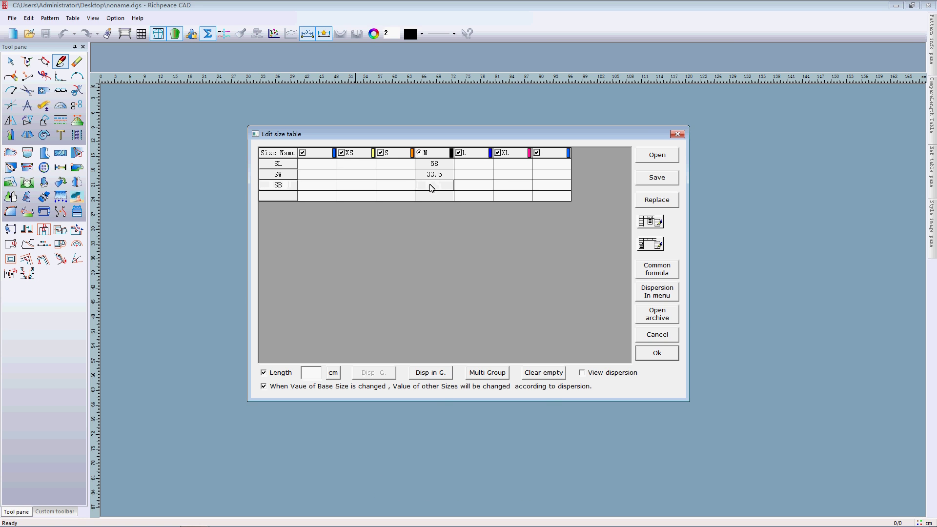
{"action": "type", "text": "25"}
- Add the armhole rows BAH and FAH with base size M values of 23.5 and 21.7
{"action": "left_click", "coordinate": [279, 195]}
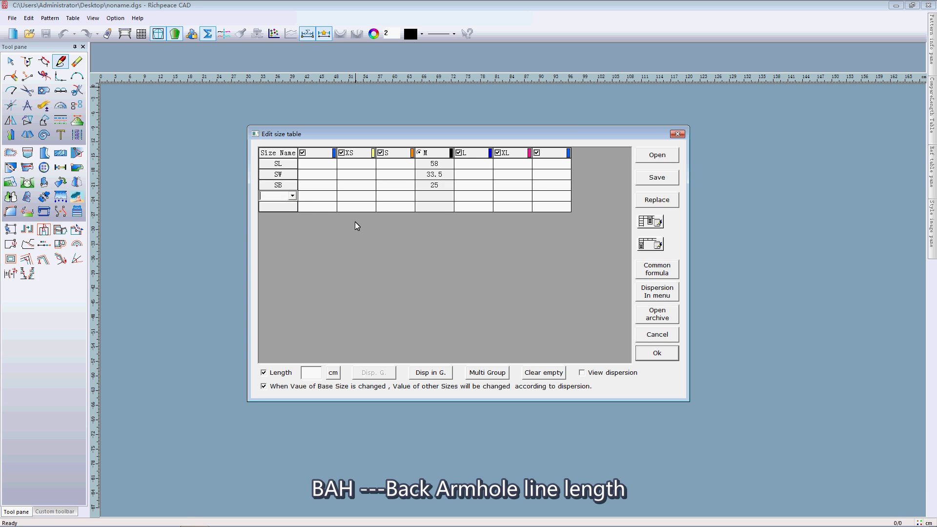
{"action": "type", "text": "BAH"}
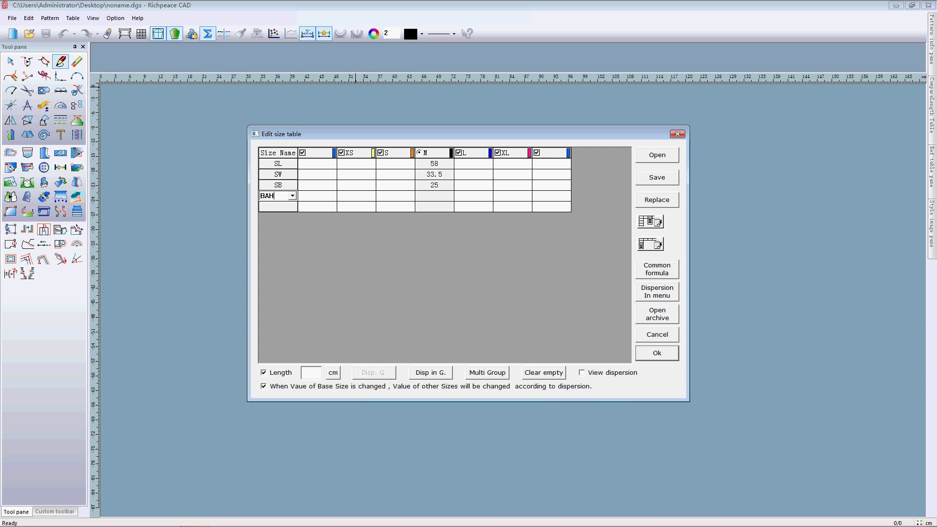
{"action": "left_click", "coordinate": [431, 197]}
{"action": "type", "text": "23.5"}
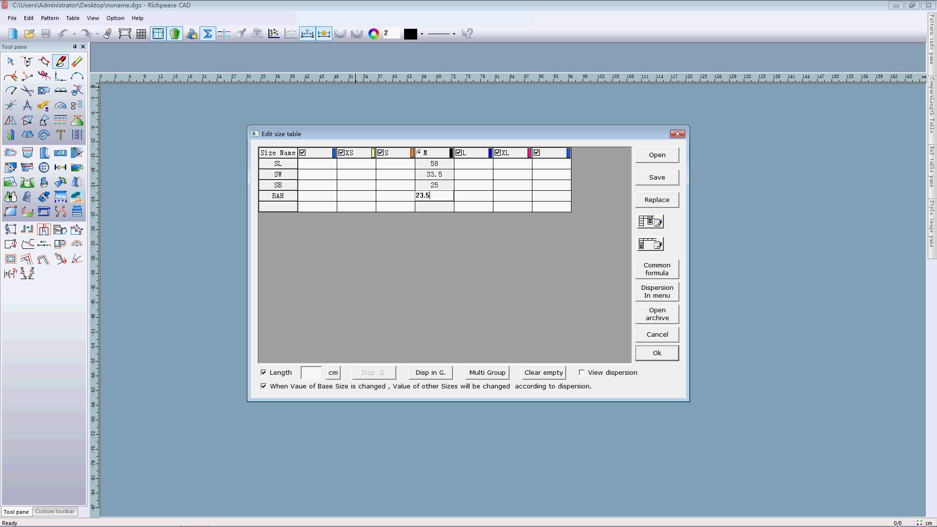
{"action": "left_click", "coordinate": [287, 206]}
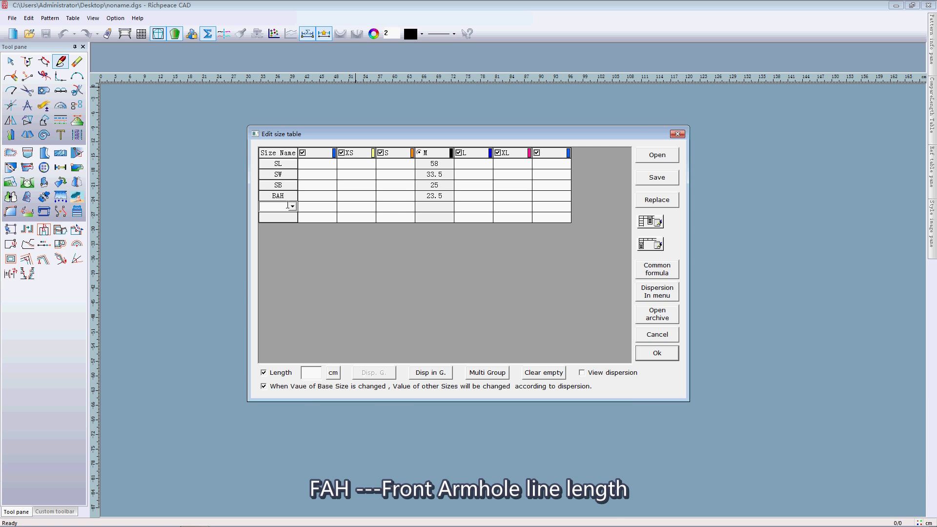
{"action": "type", "text": "FAH"}
{"action": "left_click", "coordinate": [434, 207]}
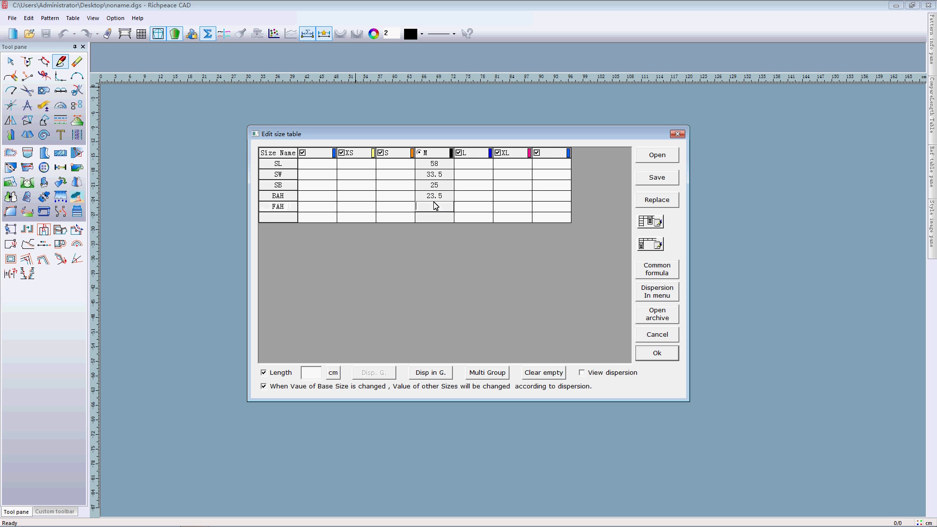
{"action": "type", "text": "21.7"}
- Grade the SL, SW and SB rows across all sizes with an in-group dispersion of 1 cm
{"action": "left_click", "coordinate": [309, 373]}
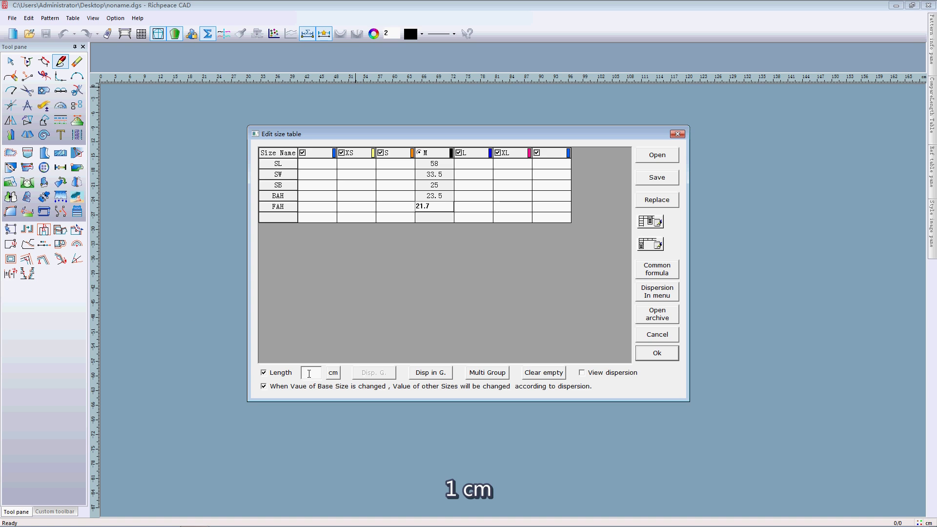
{"action": "type", "text": "1"}
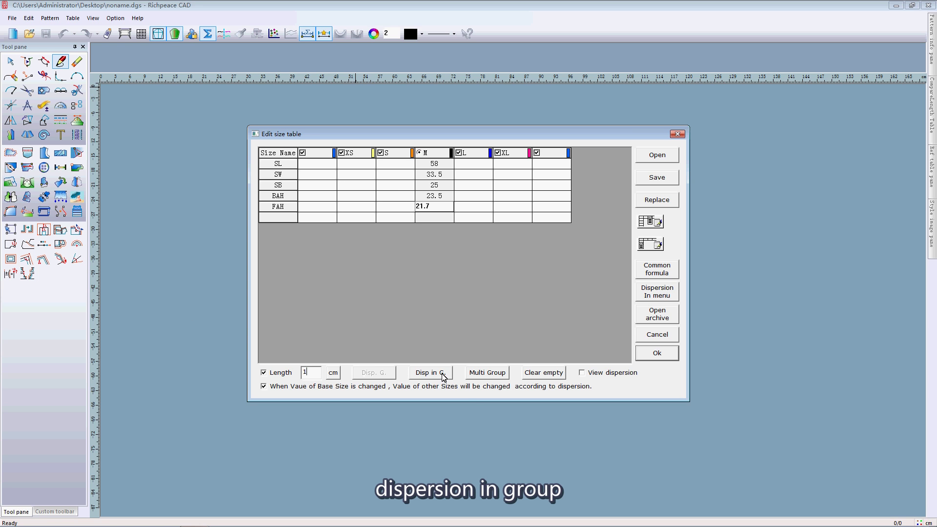
{"action": "left_click", "coordinate": [433, 164]}
{"action": "left_click", "coordinate": [431, 372]}
{"action": "left_click", "coordinate": [437, 175]}
{"action": "left_click", "coordinate": [431, 372]}
{"action": "left_click", "coordinate": [436, 185]}
{"action": "left_click", "coordinate": [430, 372]}
- Grade the BAH and FAH rows across all sizes with an in-group dispersion of 0.5 cm
{"action": "left_click_drag", "start_coordinate": [307, 372], "coordinate": [299, 370]}
{"action": "type", "text": "0.5"}
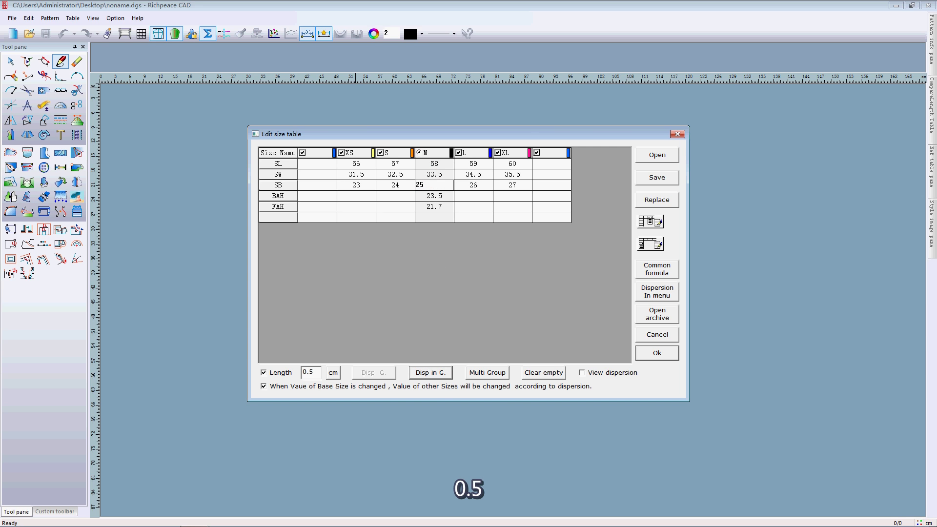
{"action": "left_click", "coordinate": [439, 195]}
{"action": "left_click", "coordinate": [431, 373]}
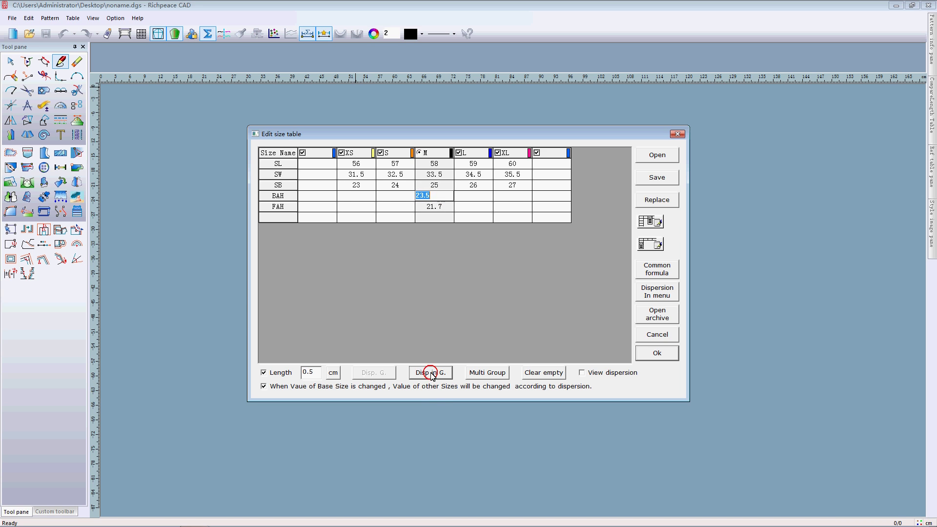
{"action": "left_click", "coordinate": [435, 206]}
{"action": "left_click", "coordinate": [436, 374]}
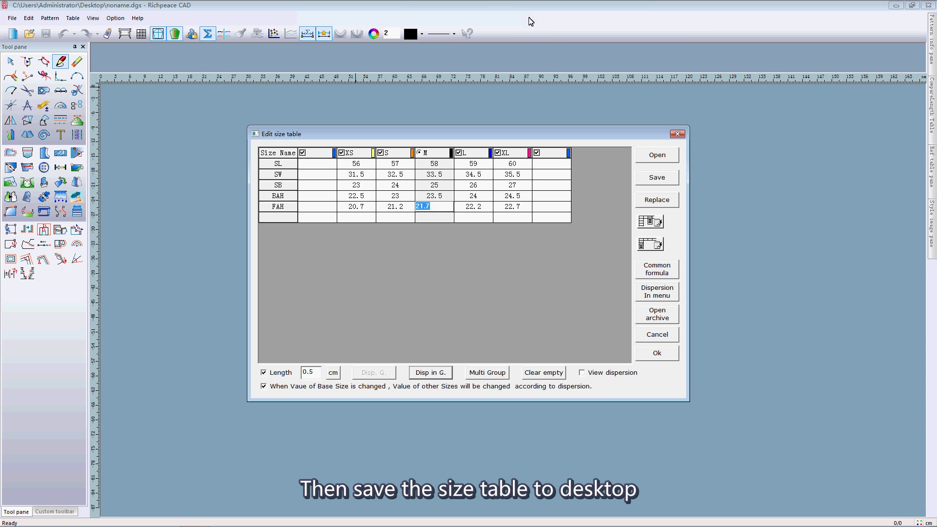
- Save the size table to the desktop as Size Specifications in .siz format, replacing the existing file, and accept the table
{"action": "left_click", "coordinate": [657, 177]}
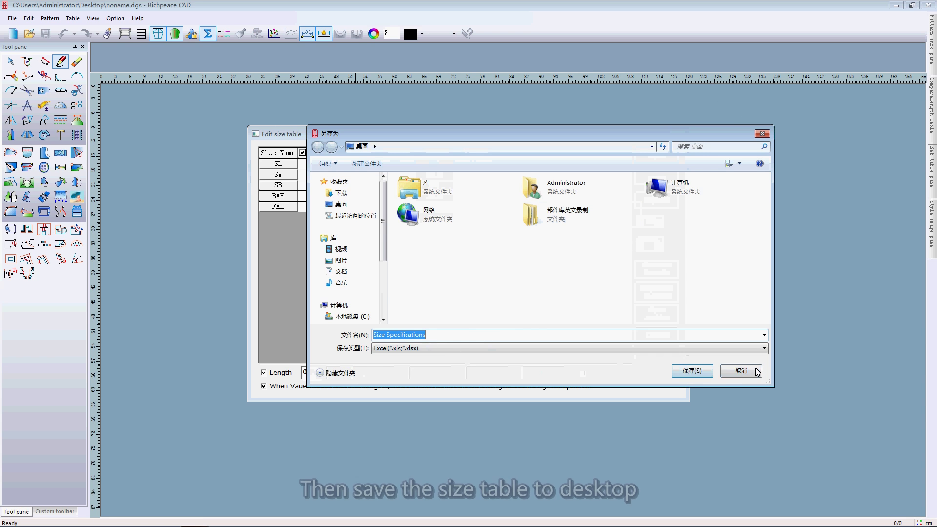
{"action": "left_click", "coordinate": [764, 349]}
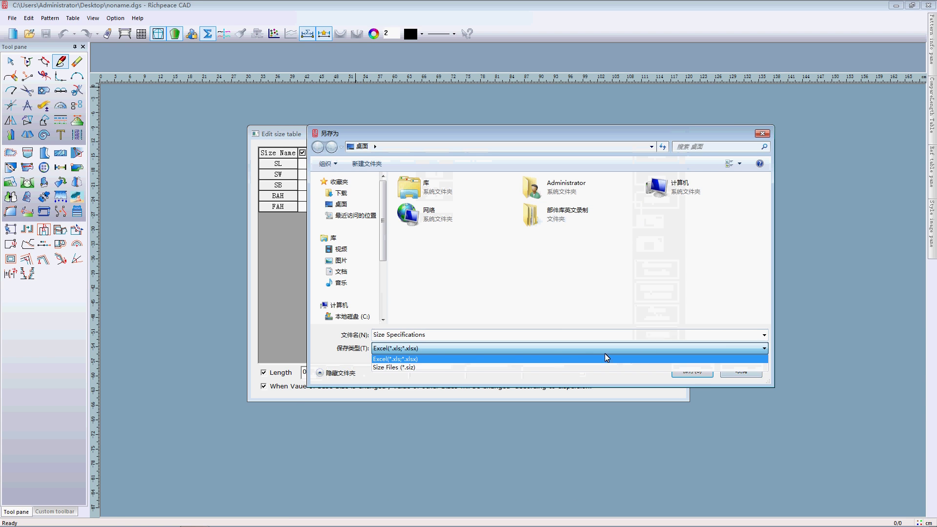
{"action": "left_click", "coordinate": [408, 367]}
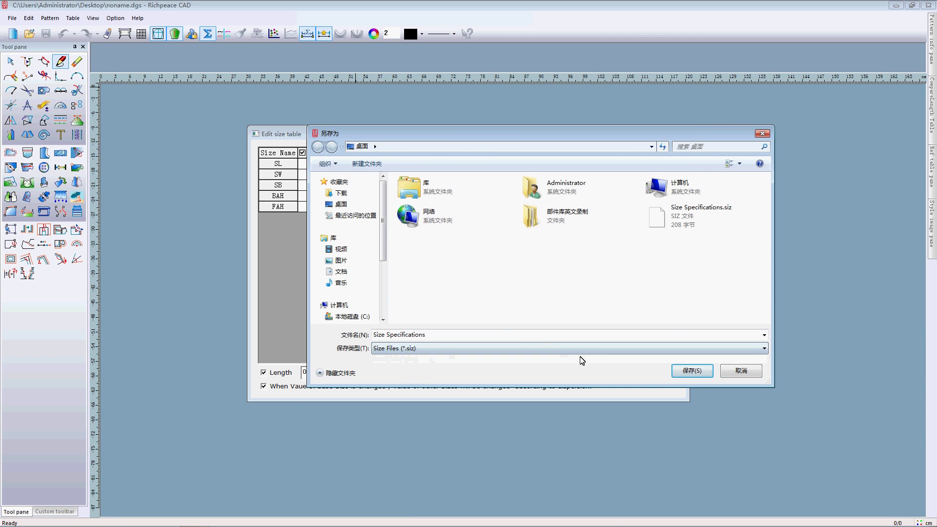
{"action": "left_click", "coordinate": [692, 371]}
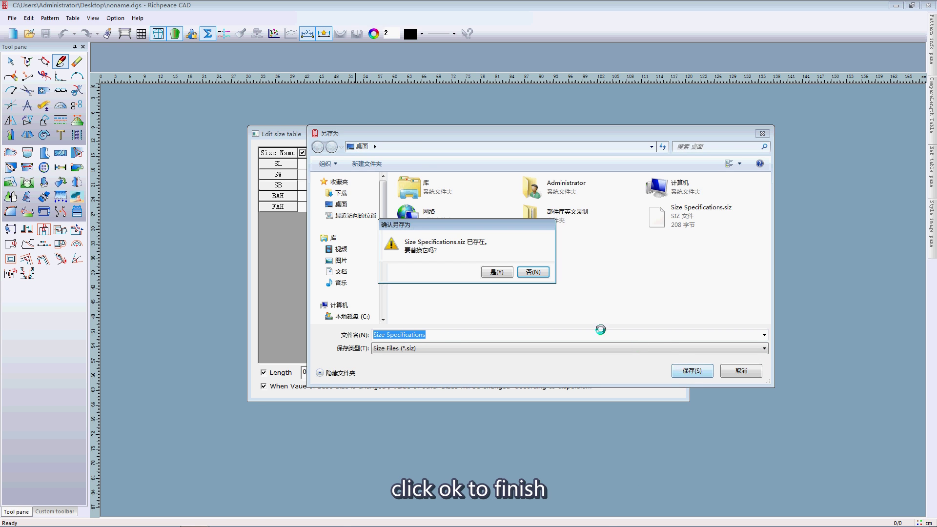
{"action": "left_click", "coordinate": [497, 272]}
{"action": "left_click", "coordinate": [656, 354]}
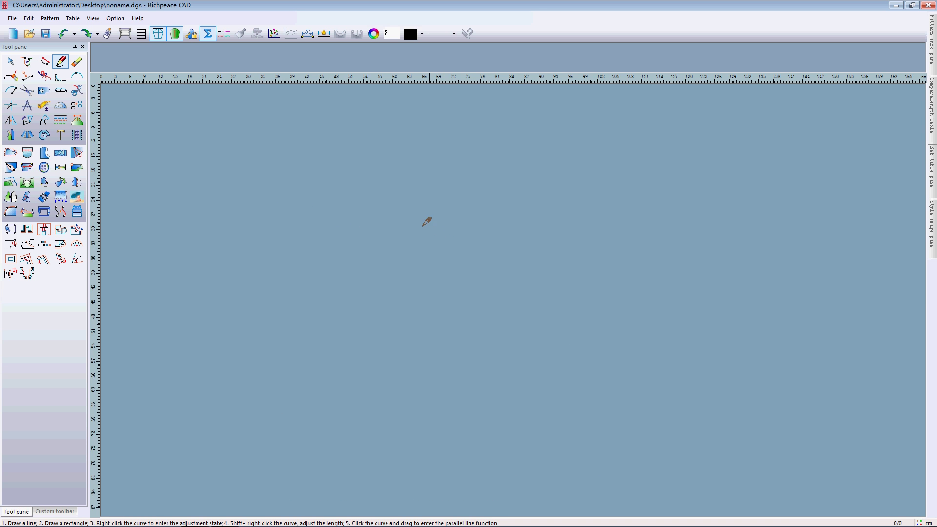
- Draw a horizontal sleeve width line in the empty workspace with its length set to the SW measurement
{"action": "left_click", "coordinate": [450, 194]}
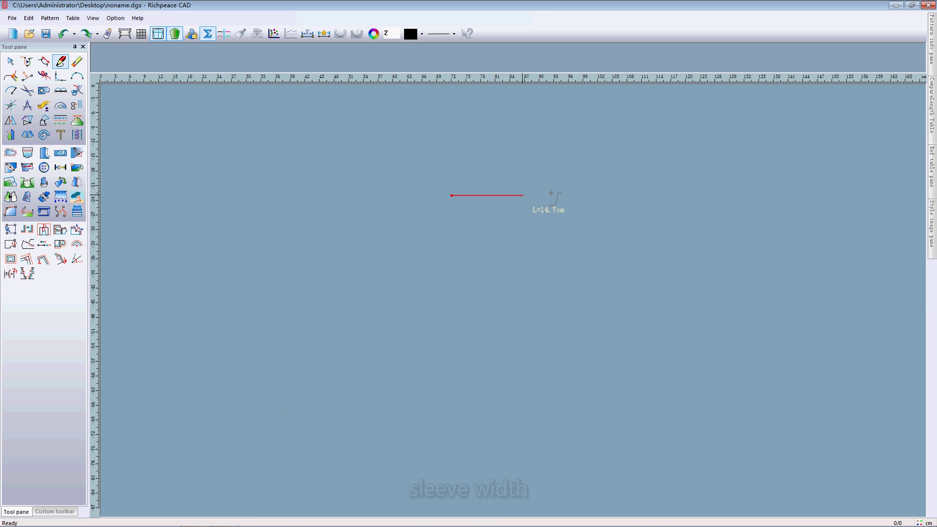
{"action": "type", "text": "29"}
{"action": "left_click", "coordinate": [635, 215]}
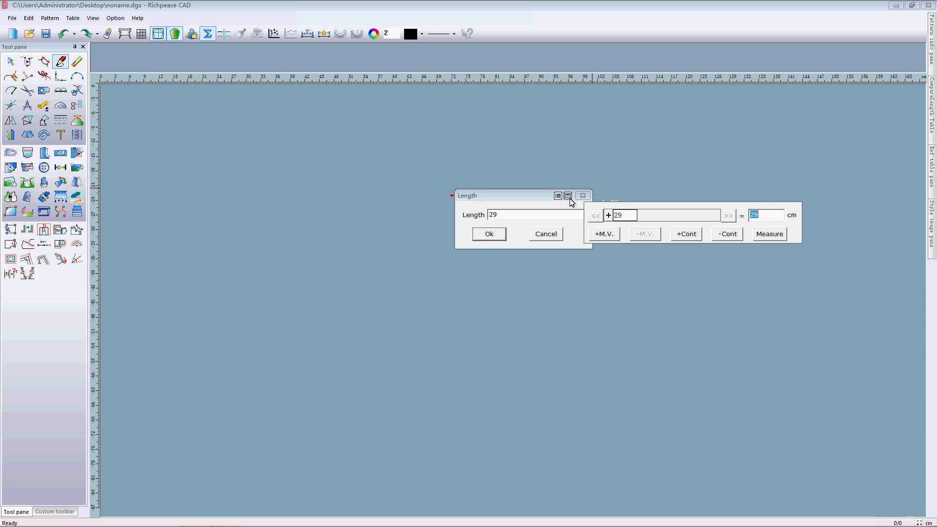
{"action": "left_click", "coordinate": [557, 195]}
{"action": "left_click", "coordinate": [566, 223]}
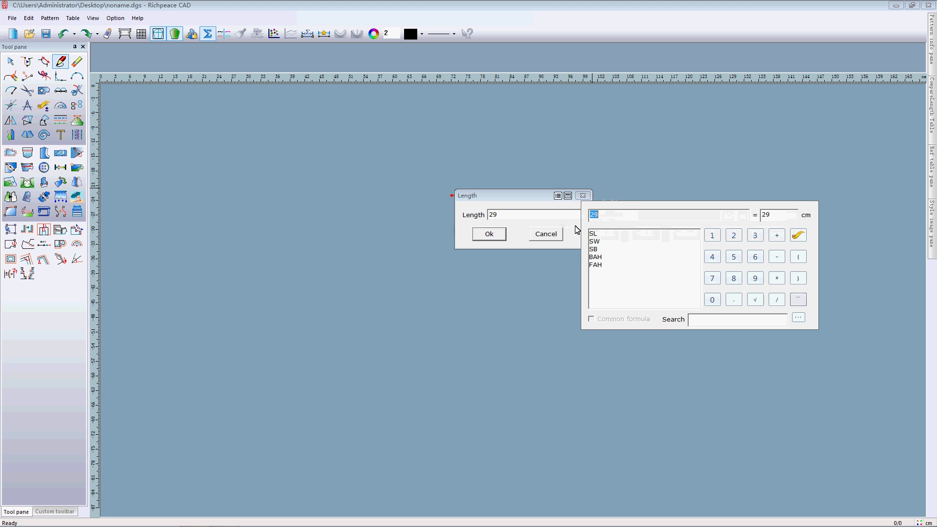
{"action": "double_click", "coordinate": [596, 241]}
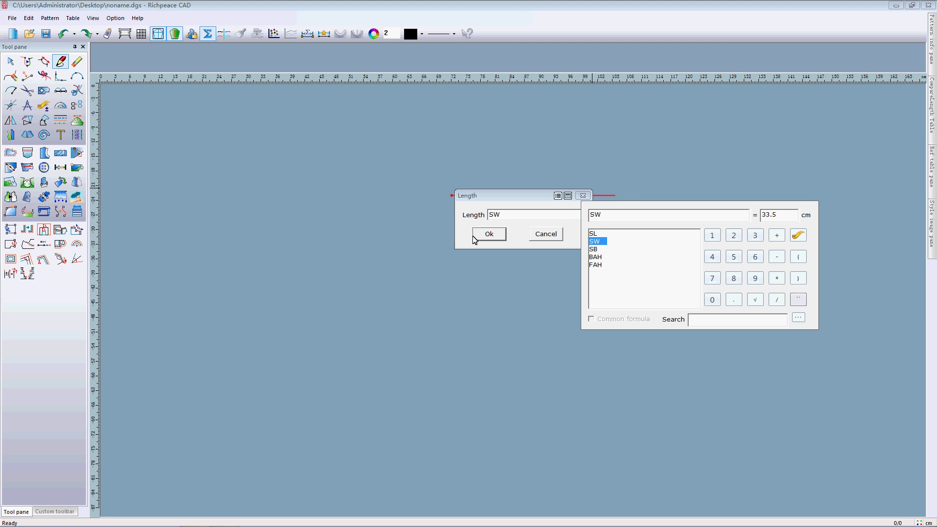
{"action": "left_click", "coordinate": [491, 233]}
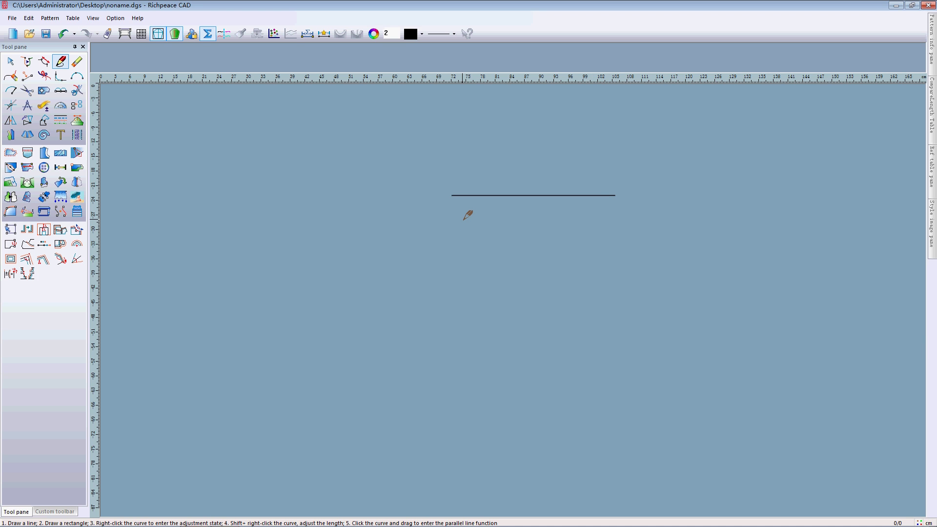
- Draw two compass lines from the ends of the sleeve width line to an apex above it, about 24 cm and 25 cm long
{"action": "left_click", "coordinate": [27, 105]}
{"action": "left_click", "coordinate": [449, 195]}
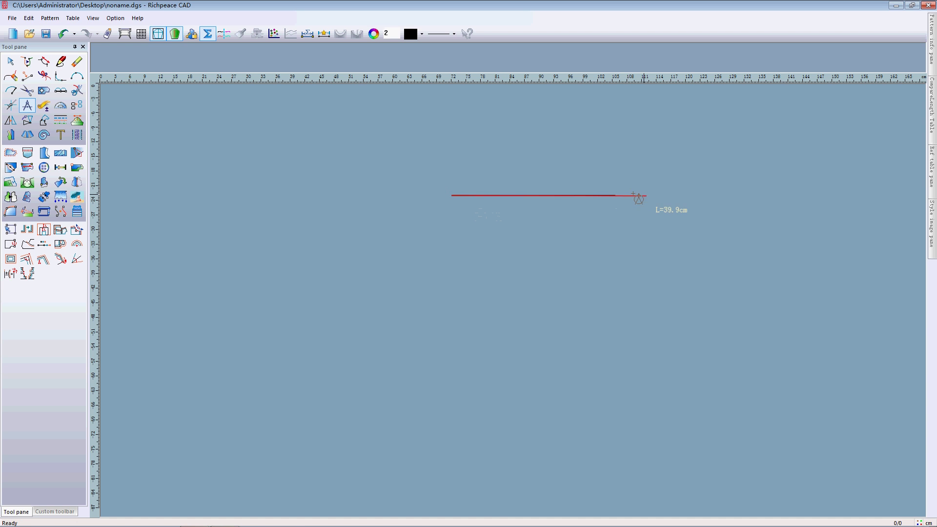
{"action": "left_click", "coordinate": [616, 195]}
{"action": "left_click", "coordinate": [527, 108]}
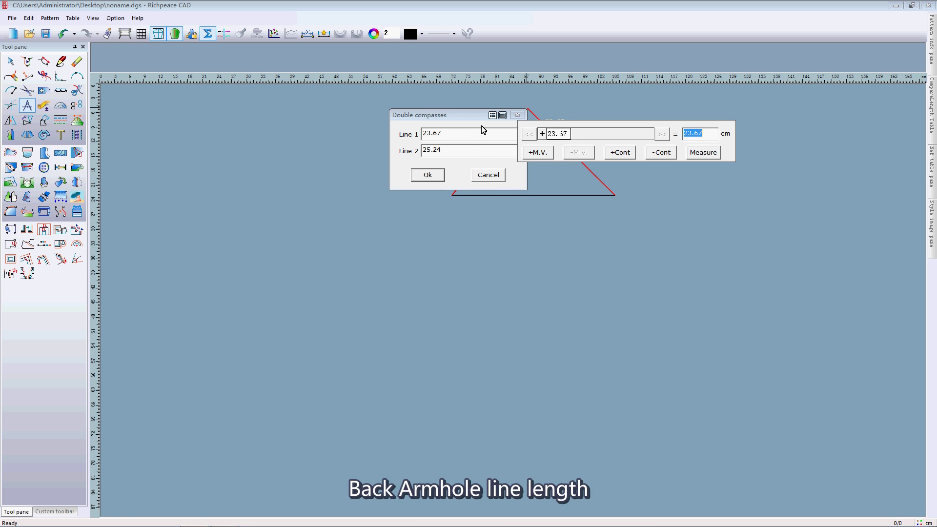
- Set the length of compass line 1 to the back armhole measurement BAH using the New formula mode
{"action": "left_click", "coordinate": [492, 115]}
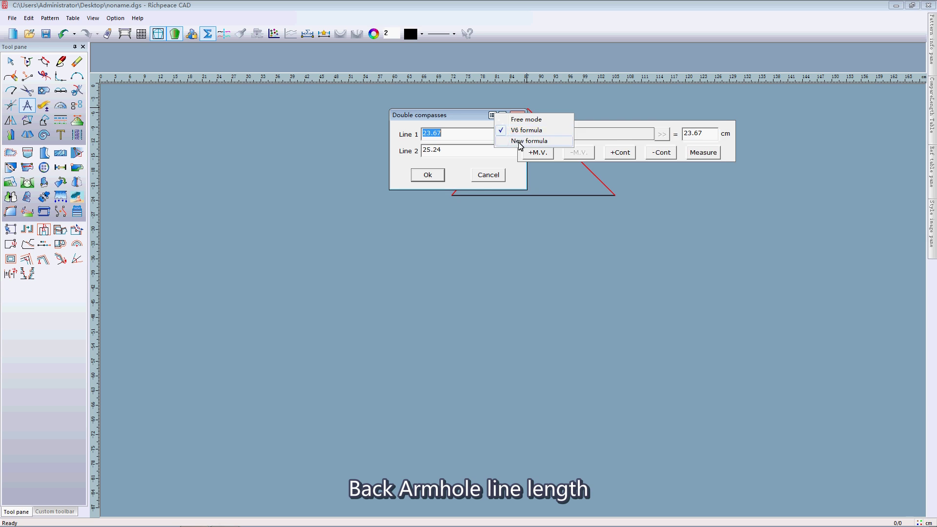
{"action": "left_click", "coordinate": [520, 141]}
{"action": "left_click", "coordinate": [530, 175]}
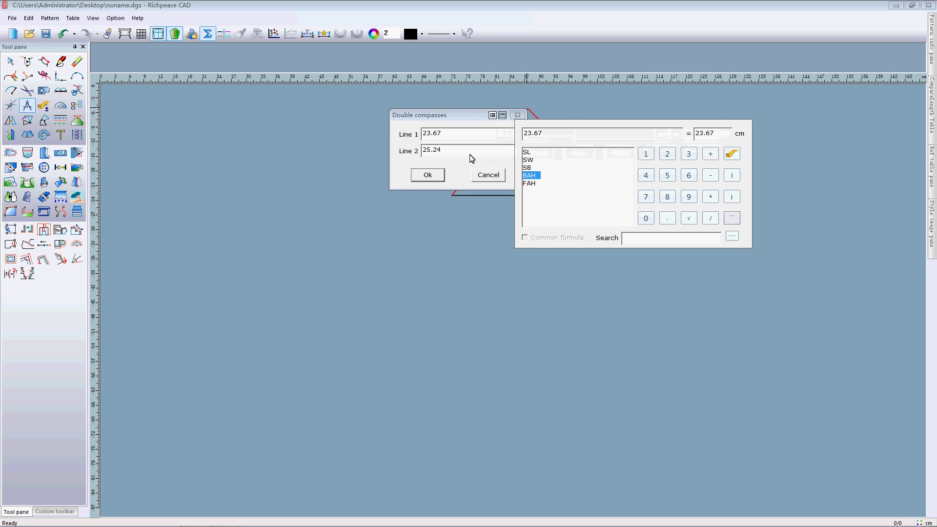
{"action": "left_click", "coordinate": [529, 175]}
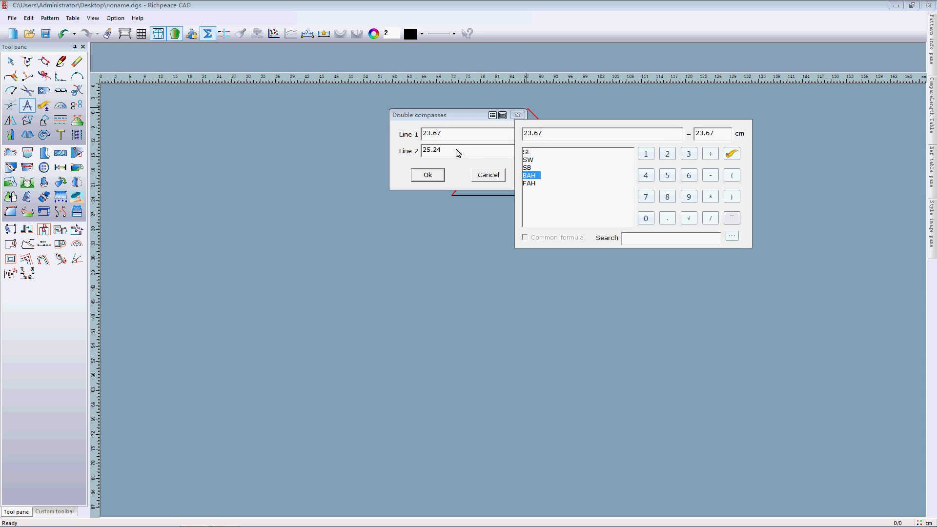
{"action": "left_click", "coordinate": [476, 136]}
{"action": "left_click", "coordinate": [529, 175]}
{"action": "left_click", "coordinate": [485, 139]}
{"action": "left_click", "coordinate": [529, 175]}
{"action": "double_click", "coordinate": [529, 175]}
- Set the length of compass line 2 to the front armhole measurement FAH and accept both lines
{"action": "left_click", "coordinate": [461, 152]}
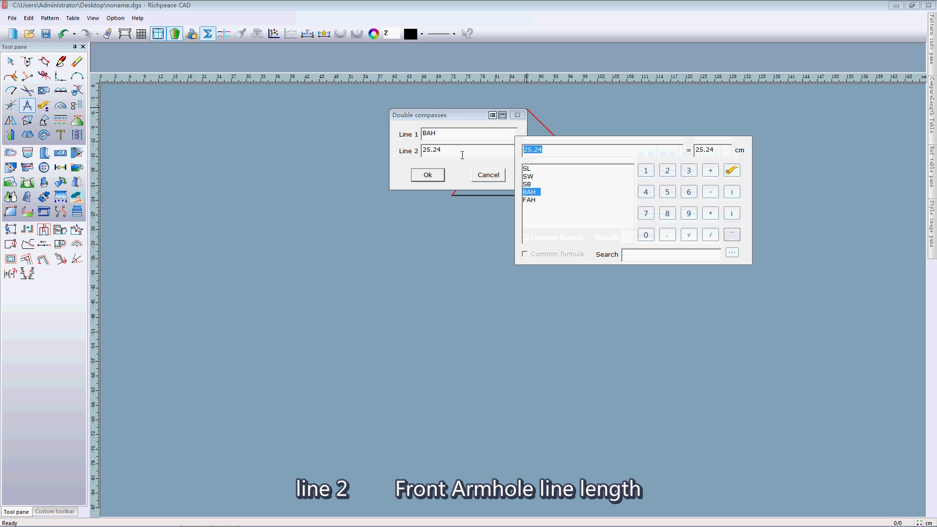
{"action": "double_click", "coordinate": [532, 200]}
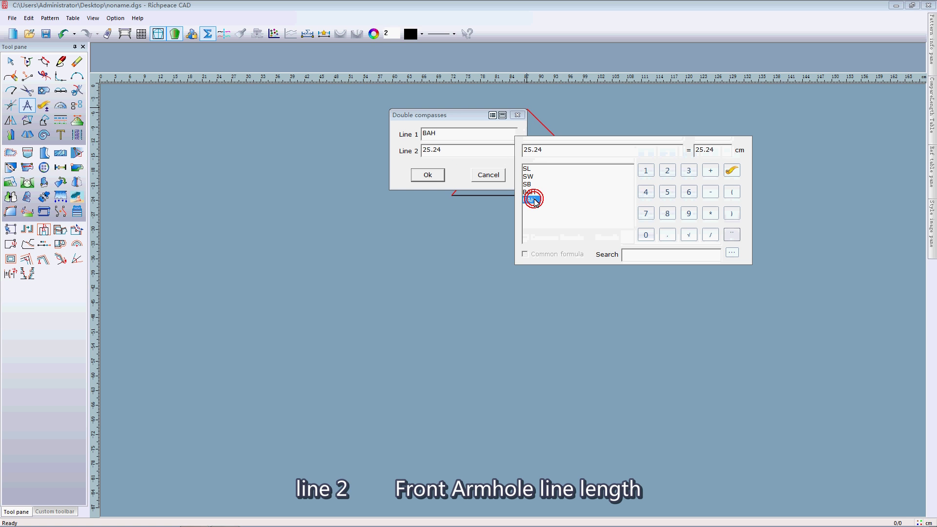
{"action": "left_click", "coordinate": [439, 176]}
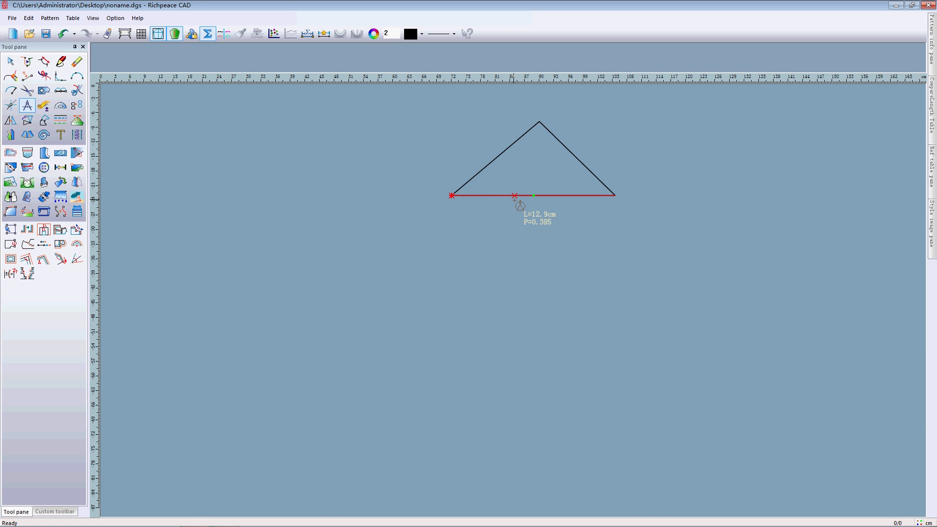
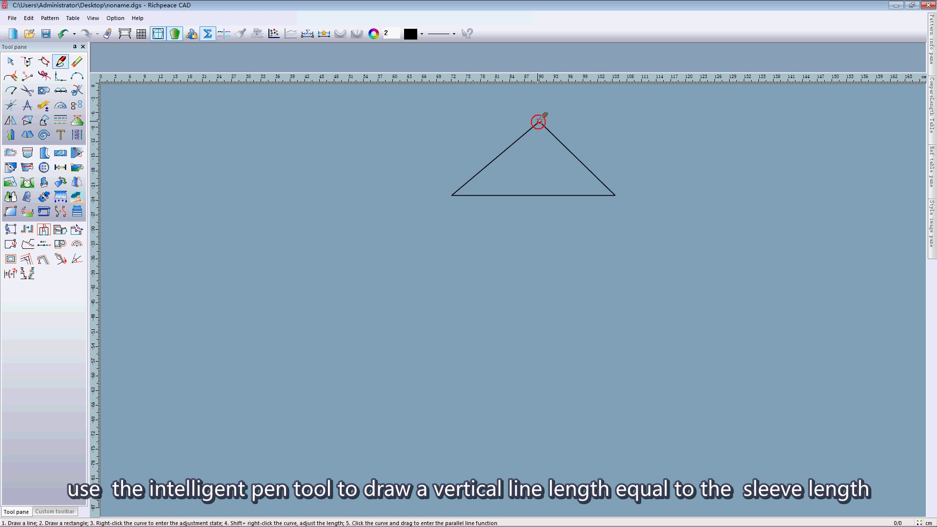
- Draw a vertical line down from the sleeve cap apex with its length set to the SL measurement in New formula mode
{"action": "left_click", "coordinate": [559, 392]}
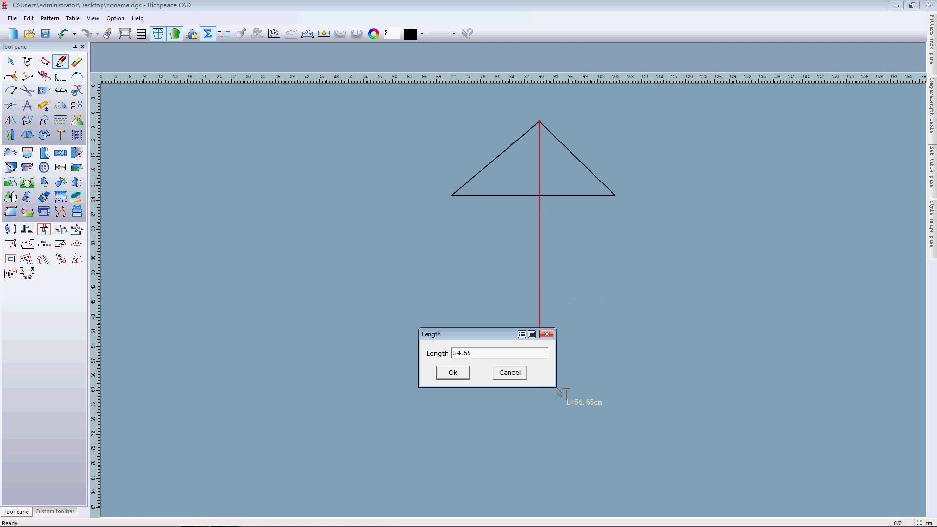
{"action": "left_click", "coordinate": [522, 335]}
{"action": "left_click", "coordinate": [533, 361]}
{"action": "left_click", "coordinate": [522, 334]}
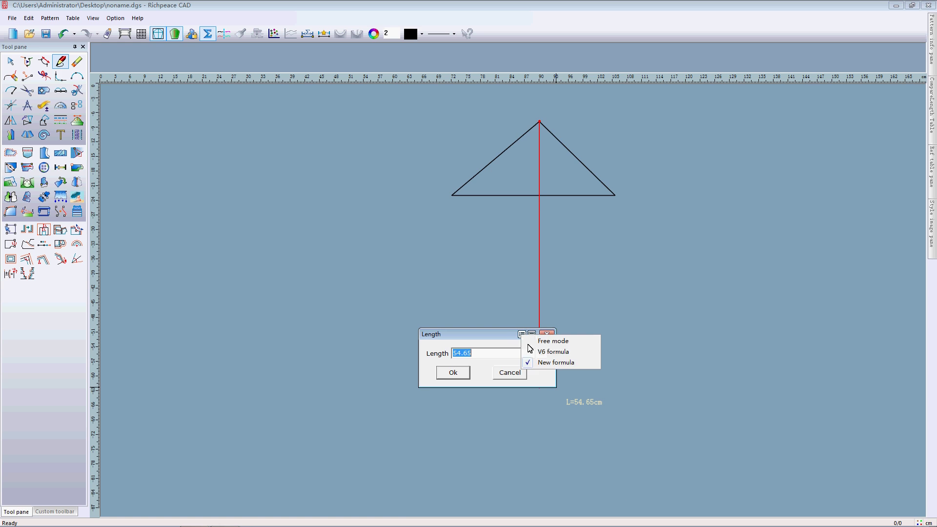
{"action": "left_click", "coordinate": [554, 363]}
{"action": "left_click", "coordinate": [522, 335]}
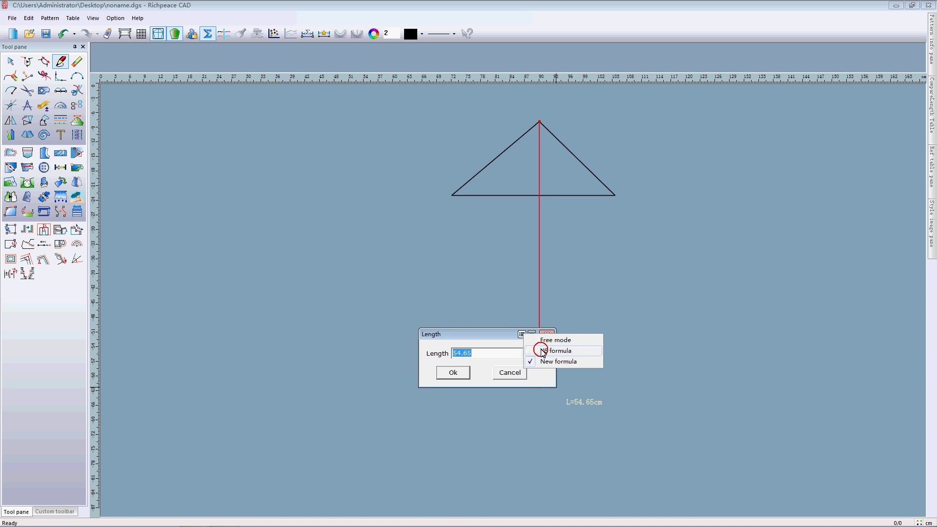
{"action": "left_click", "coordinate": [540, 351]}
{"action": "left_click", "coordinate": [522, 335]}
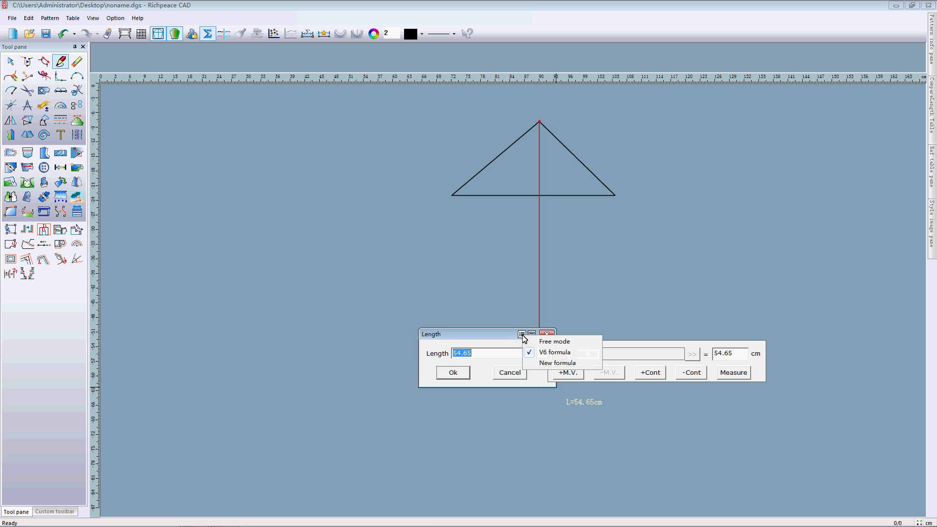
{"action": "left_click", "coordinate": [548, 361]}
{"action": "double_click", "coordinate": [562, 373]}
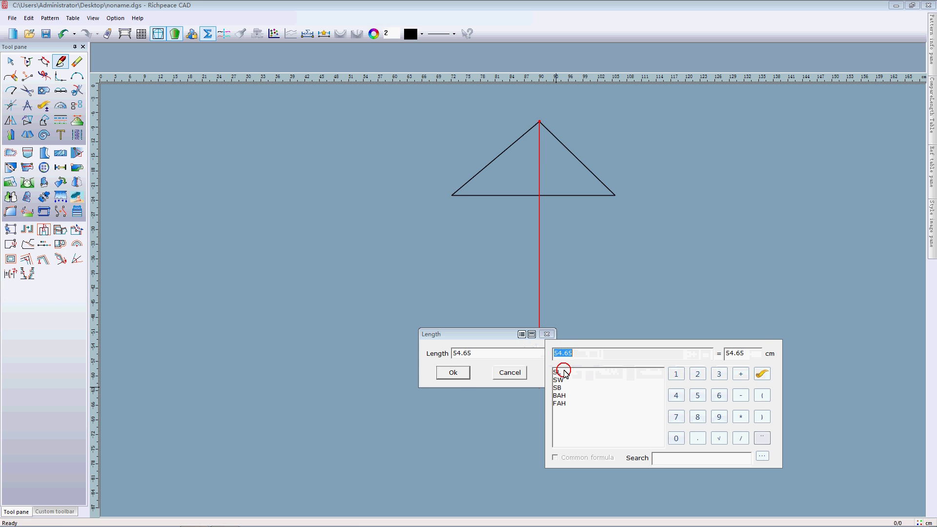
{"action": "left_click", "coordinate": [466, 375]}
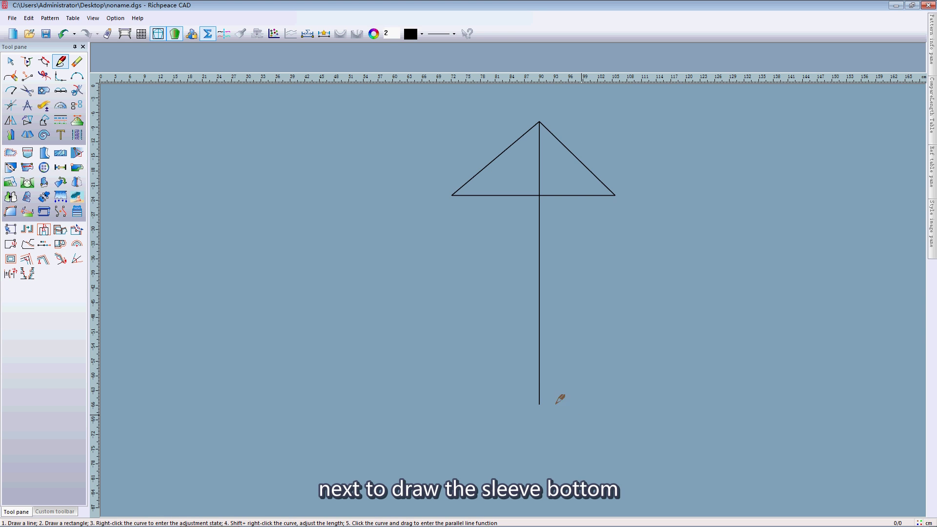
- Draw the right half of the sleeve bottom horizontally from the sleeve length line's lower end, with its length set to SB/2
{"action": "left_click", "coordinate": [539, 404]}
{"action": "left_click", "coordinate": [616, 404]}
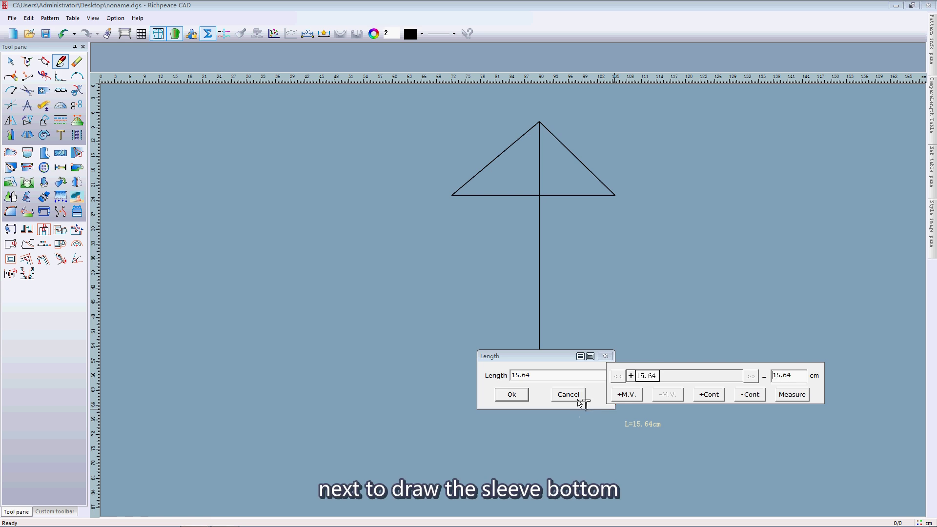
{"action": "left_click", "coordinate": [580, 356]}
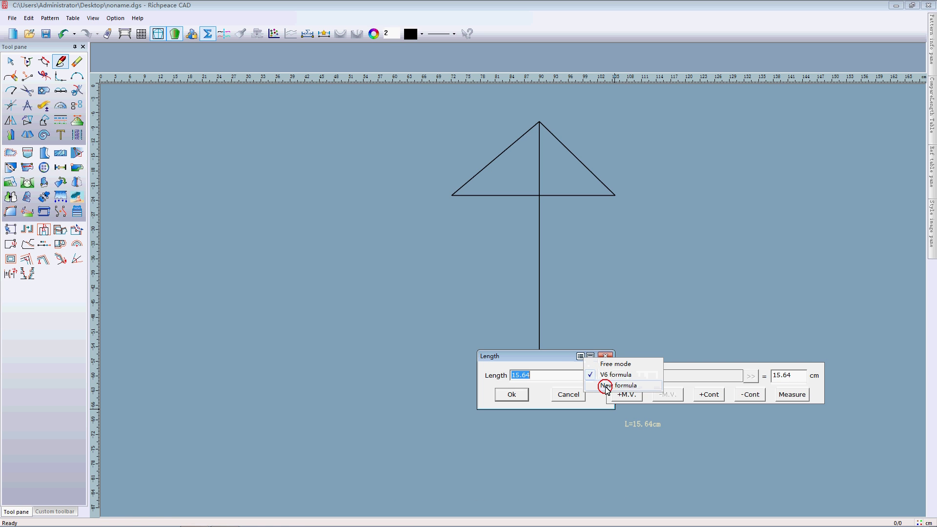
{"action": "left_click", "coordinate": [606, 386]}
{"action": "double_click", "coordinate": [618, 410]}
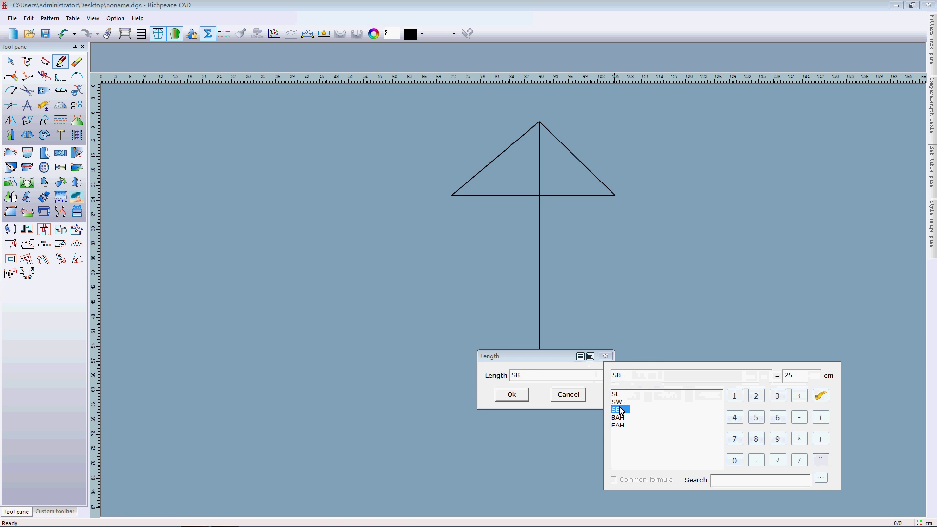
{"action": "left_click", "coordinate": [800, 460]}
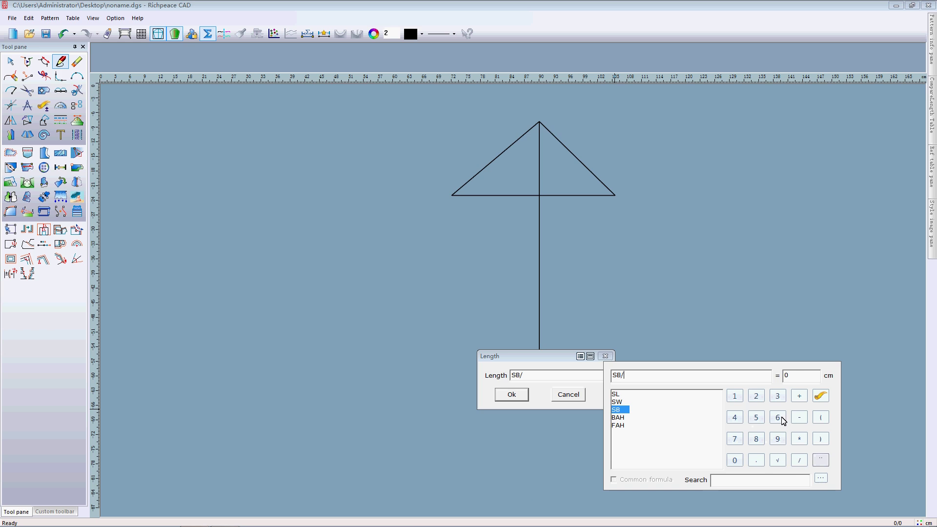
{"action": "left_click", "coordinate": [760, 400]}
{"action": "left_click", "coordinate": [522, 397]}
- Draw the left half of the sleeve bottom from the sleeve length line's lower end, with its length set to SB/2
{"action": "left_click", "coordinate": [539, 404]}
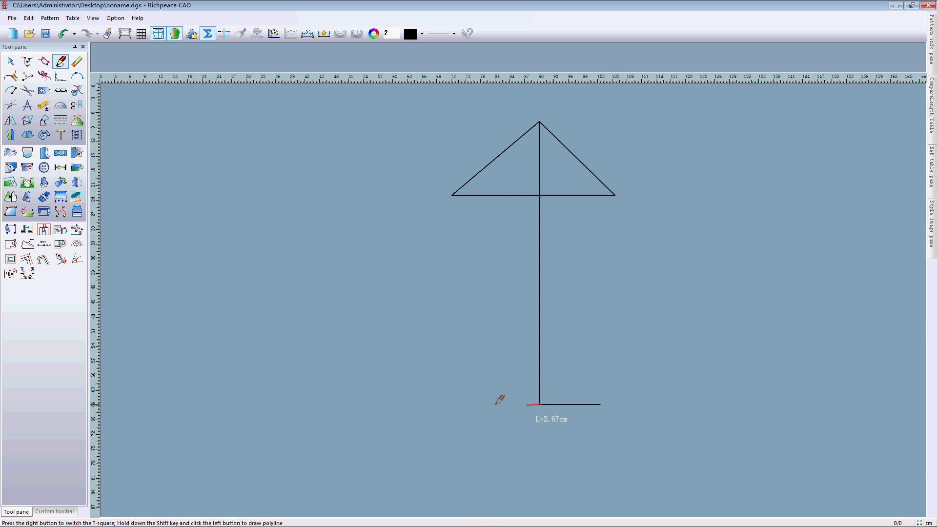
{"action": "left_click", "coordinate": [480, 405]}
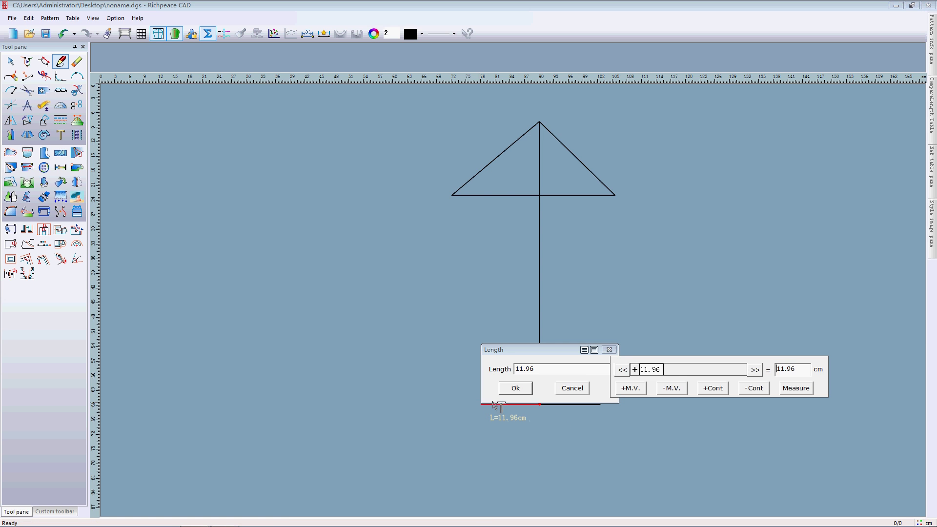
{"action": "left_click", "coordinate": [584, 349]}
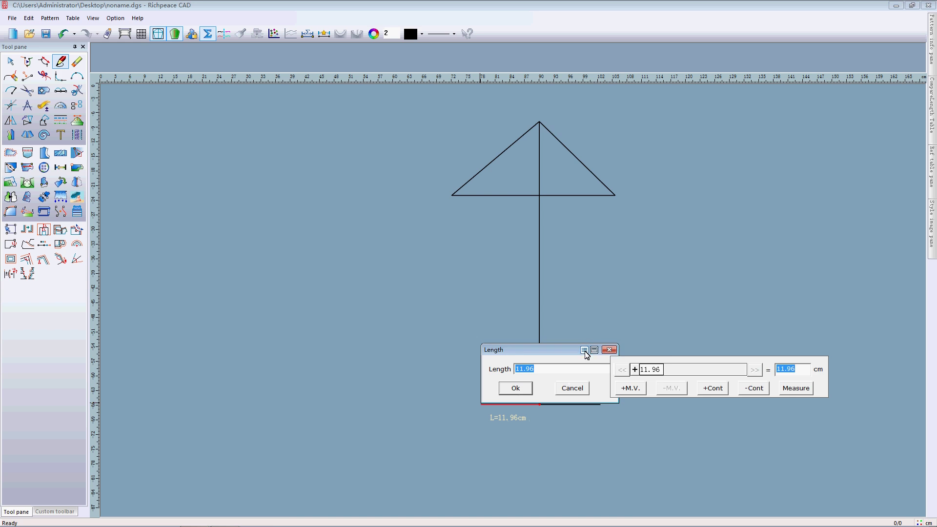
{"action": "left_click", "coordinate": [629, 381]}
{"action": "double_click", "coordinate": [623, 403]}
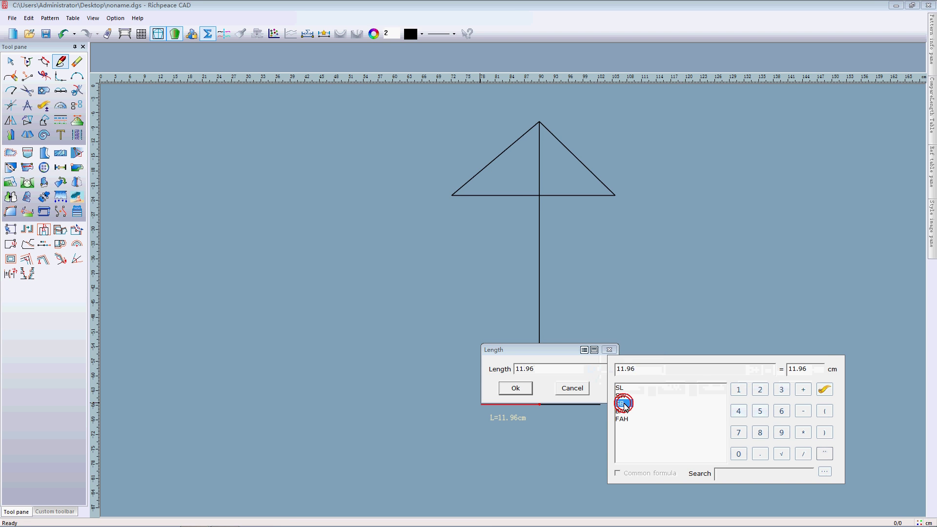
{"action": "left_click", "coordinate": [802, 453]}
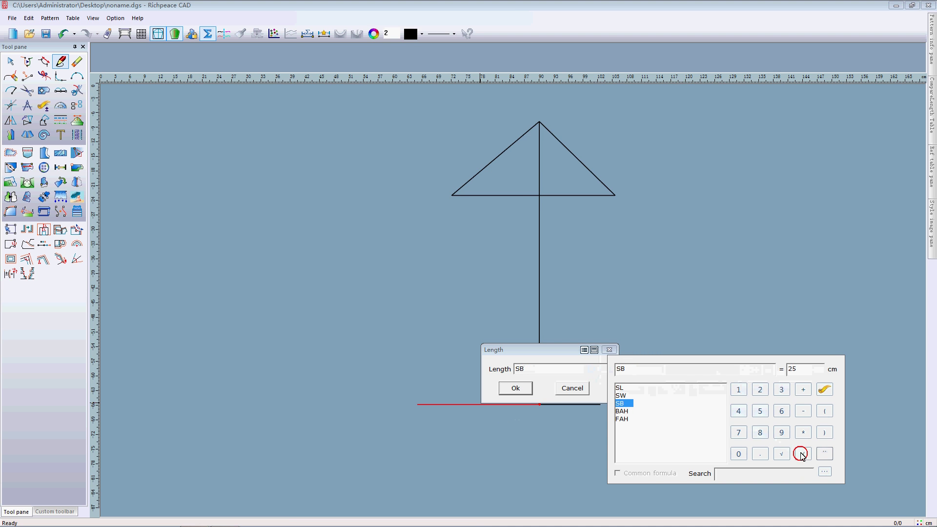
{"action": "left_click", "coordinate": [765, 392]}
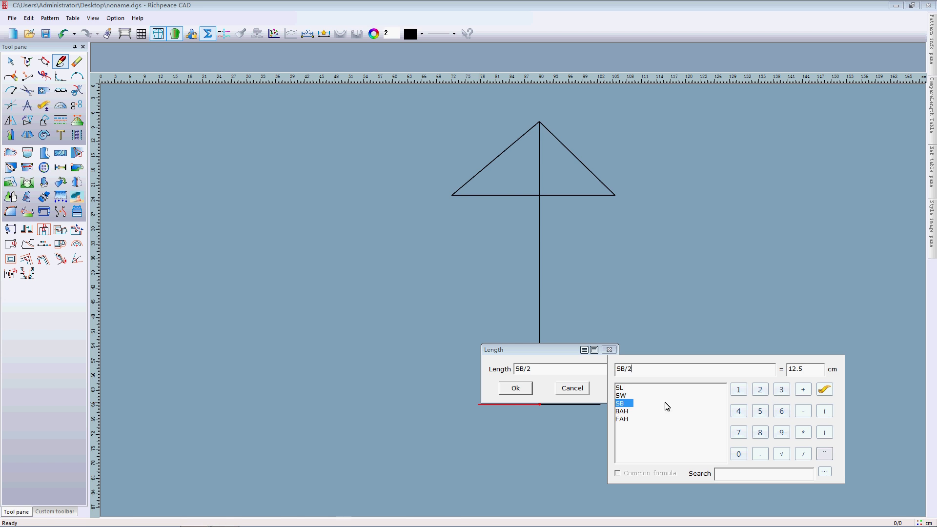
{"action": "left_click", "coordinate": [515, 388]}
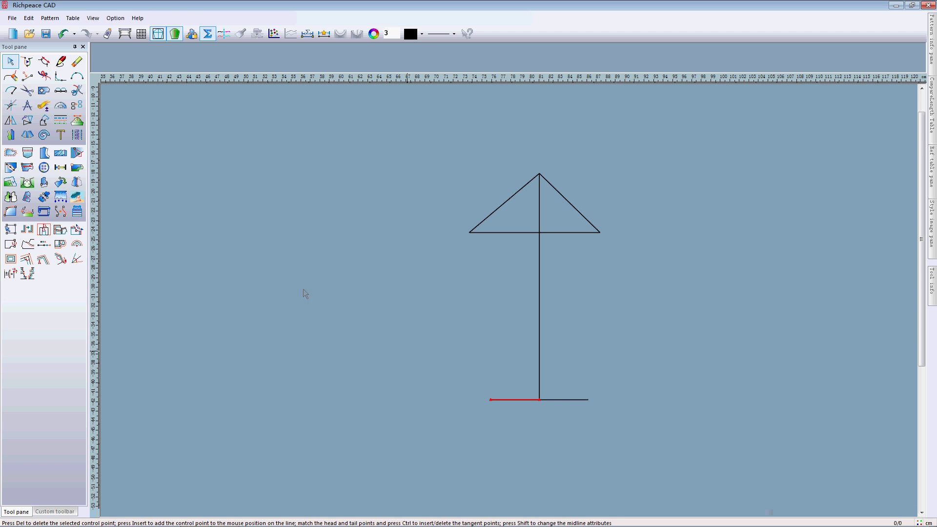
- Connect each end of the sleeve bottom to the matching end of the sleeve width line with straight side seams
{"action": "left_click", "coordinate": [61, 61]}
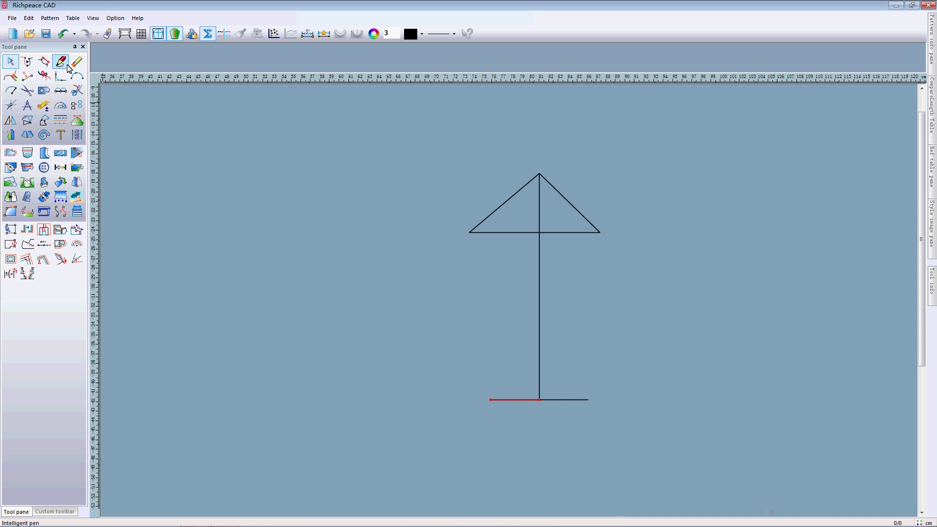
{"action": "left_click", "coordinate": [491, 399]}
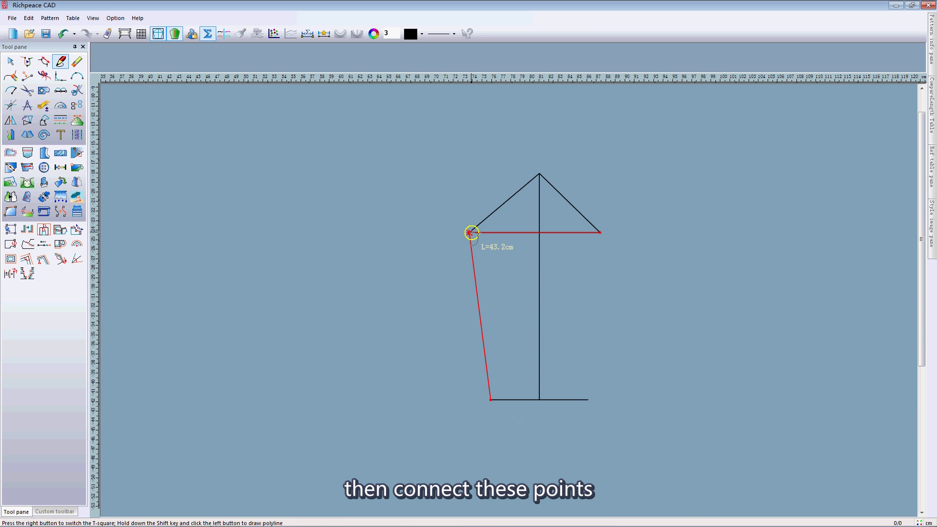
{"action": "left_click", "coordinate": [470, 232]}
{"action": "right_click", "coordinate": [600, 257]}
{"action": "left_click", "coordinate": [600, 232]}
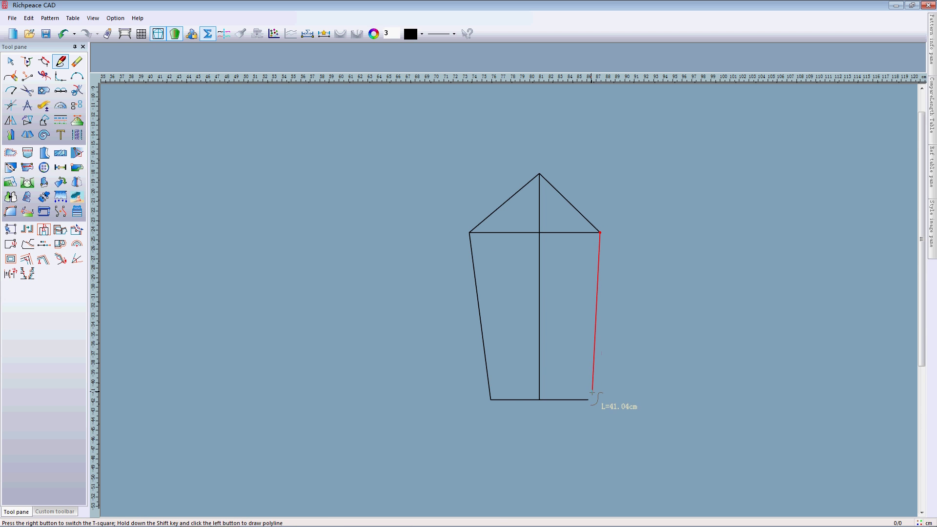
{"action": "left_click", "coordinate": [589, 399]}
{"action": "right_click", "coordinate": [599, 409]}
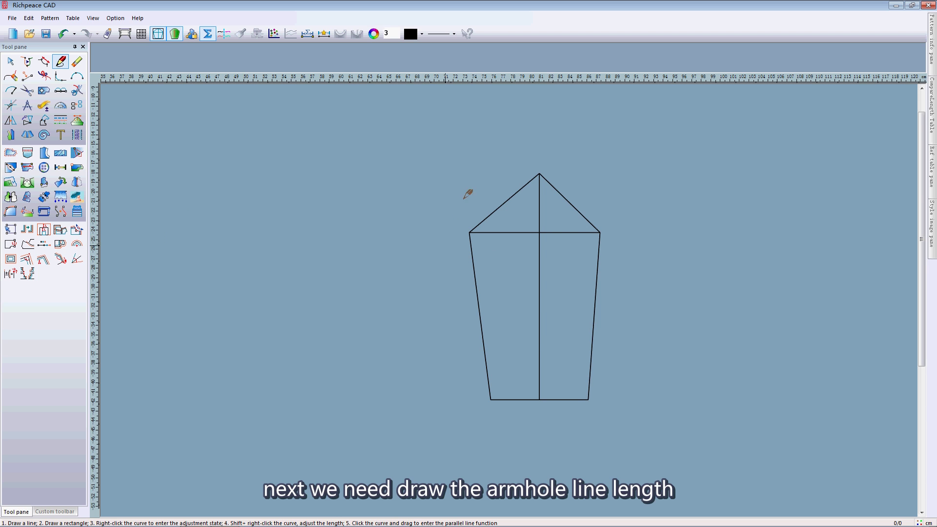
- Draw the left half of the sleeve cap curve from the sleeve width line's left end, crossing the slanted guide, up to the apex
{"action": "scroll", "coordinate": [565, 320], "scroll_direction": "up", "scroll_amount": 4}
{"action": "scroll", "coordinate": [539, 316], "scroll_direction": "down", "scroll_amount": 1}
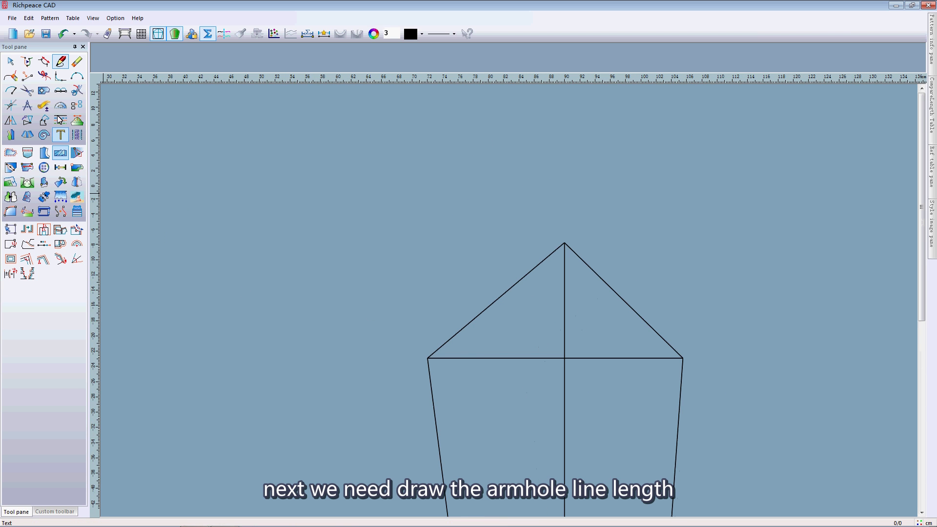
{"action": "left_click", "coordinate": [61, 62]}
{"action": "left_click", "coordinate": [427, 358]}
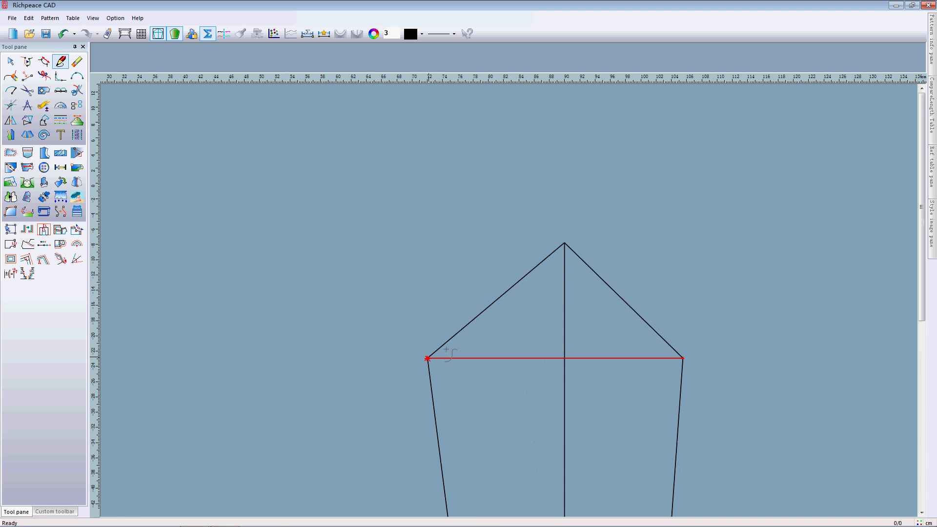
{"action": "left_click", "coordinate": [460, 341]}
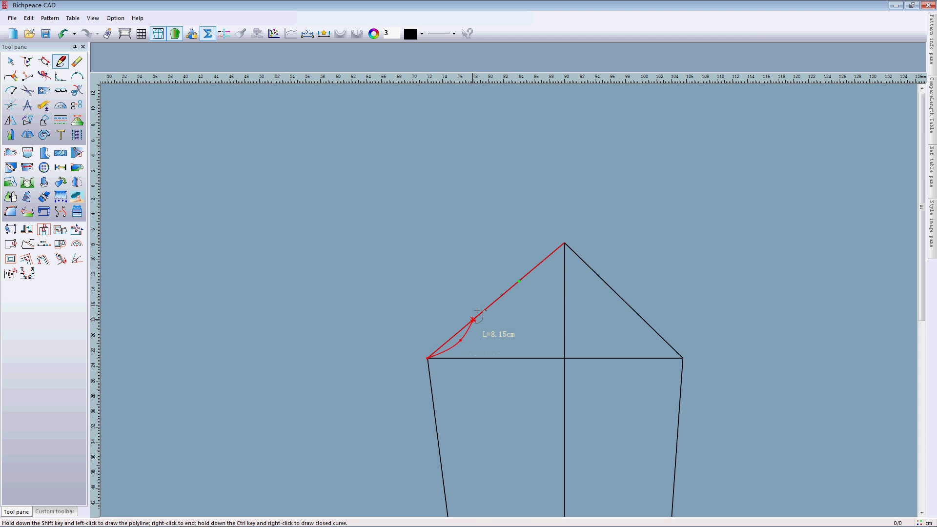
{"action": "left_click", "coordinate": [506, 274]}
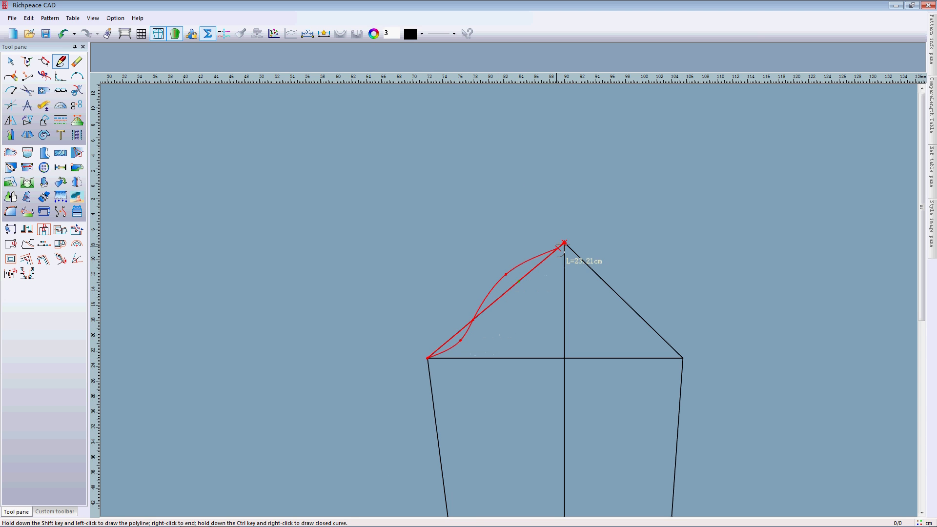
{"action": "left_click", "coordinate": [564, 242]}
- Continue the cap curve from the apex across the right slanted guide at 10.69 cm to the sleeve width line's right end
{"action": "left_click", "coordinate": [608, 268]}
{"action": "left_click", "coordinate": [622, 299]}
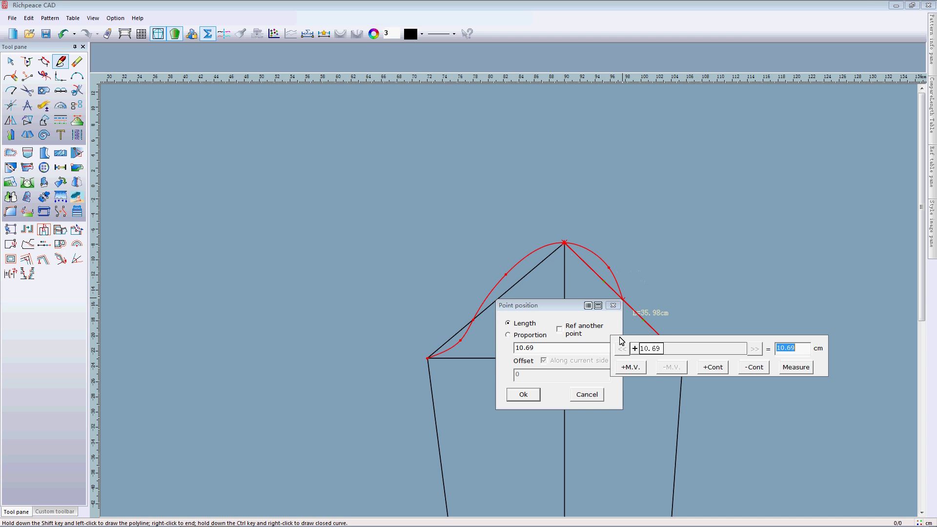
{"action": "left_click", "coordinate": [530, 395]}
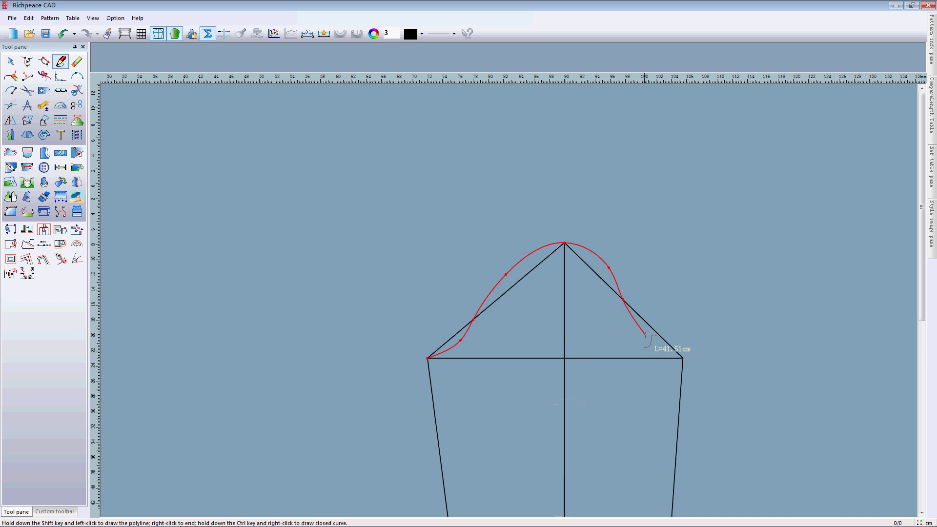
{"action": "left_click", "coordinate": [647, 336]}
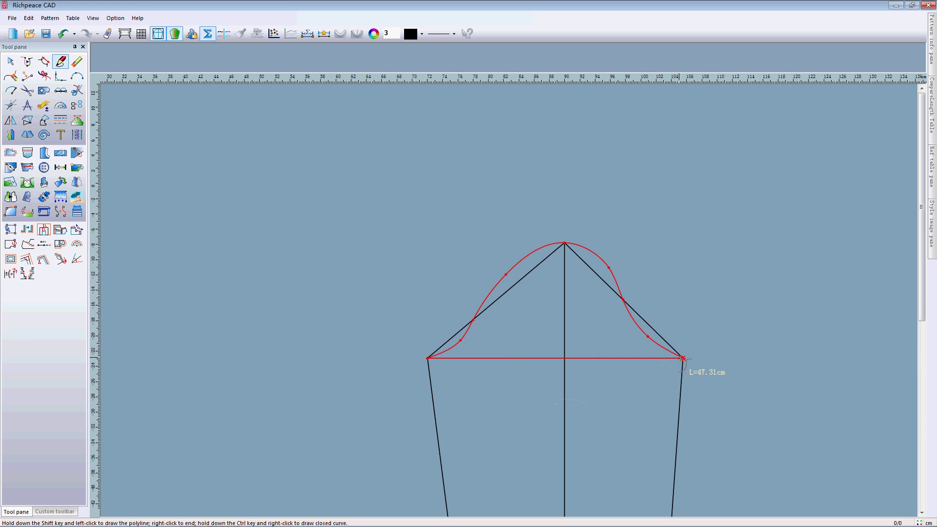
{"action": "right_click", "coordinate": [682, 359]}
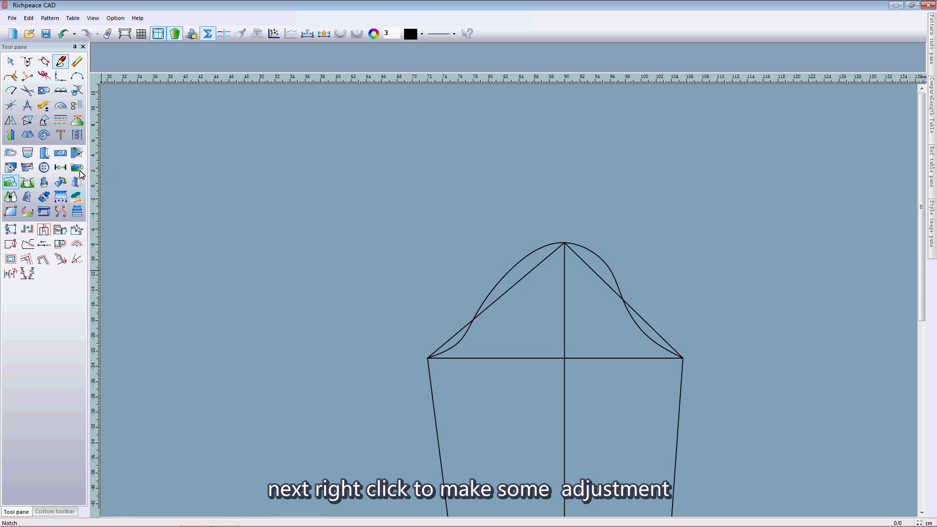
- Try to reshape the right half of the cap curve with the Modify tool, positioning its crossing point on the slanted guide at 11.723 cm
{"action": "left_click", "coordinate": [9, 62]}
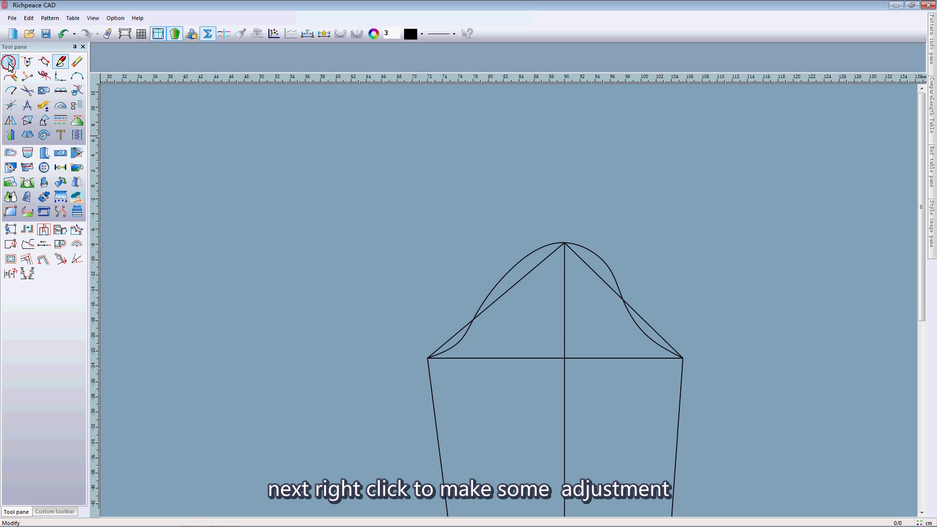
{"action": "left_click", "coordinate": [609, 268]}
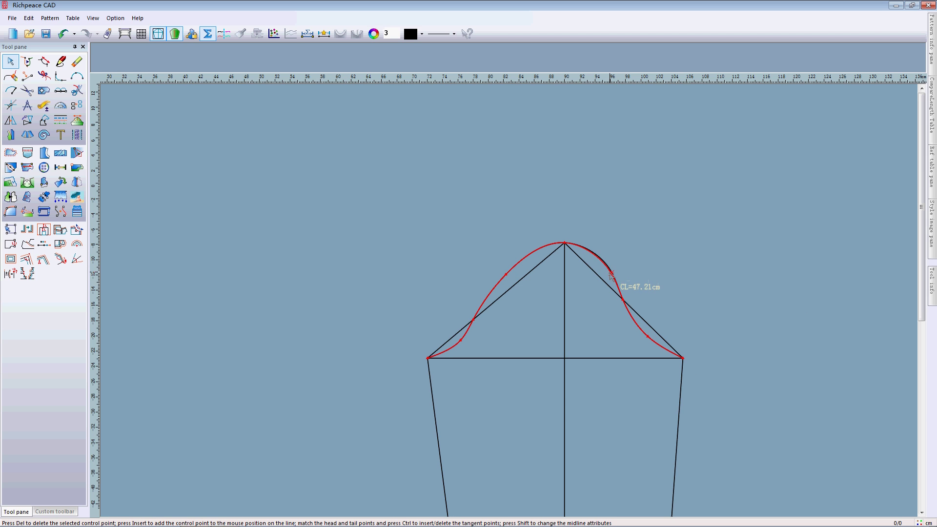
{"action": "left_click", "coordinate": [613, 279]}
{"action": "left_click", "coordinate": [623, 302]}
{"action": "left_click", "coordinate": [628, 308]}
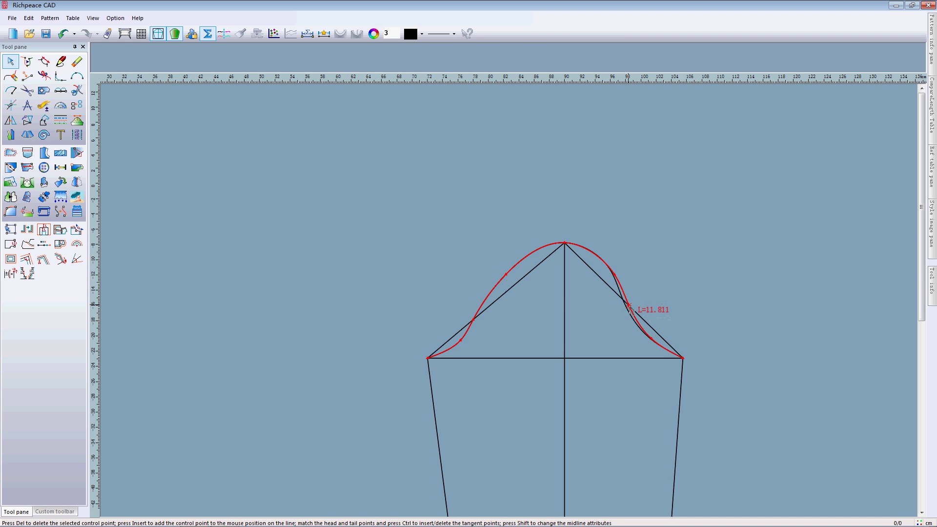
{"action": "left_click", "coordinate": [630, 310]}
{"action": "left_click", "coordinate": [629, 306]}
{"action": "left_click", "coordinate": [534, 290]}
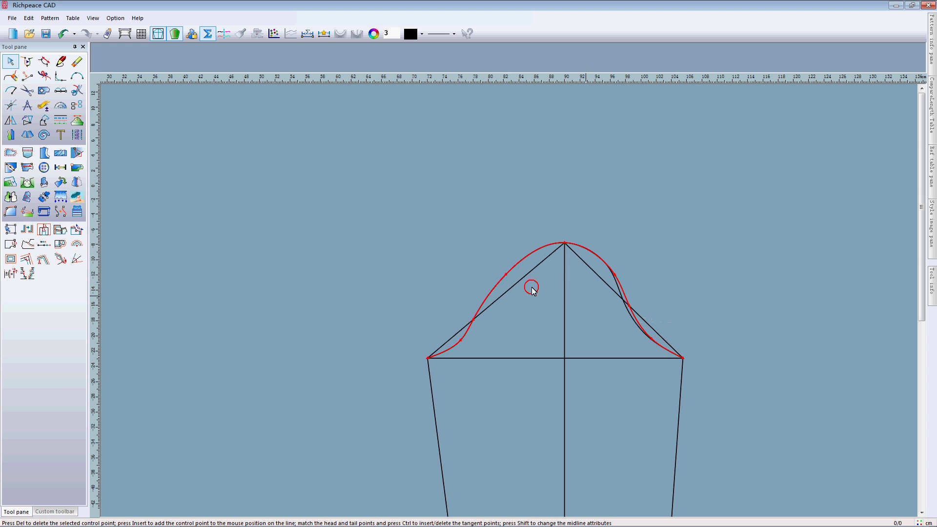
{"action": "left_click", "coordinate": [628, 306]}
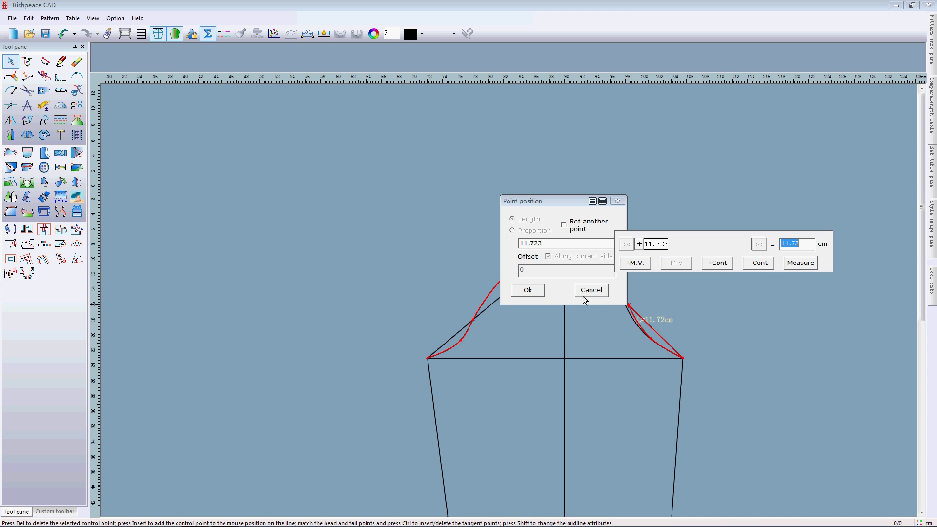
{"action": "left_click", "coordinate": [533, 290]}
{"action": "right_click", "coordinate": [537, 288]}
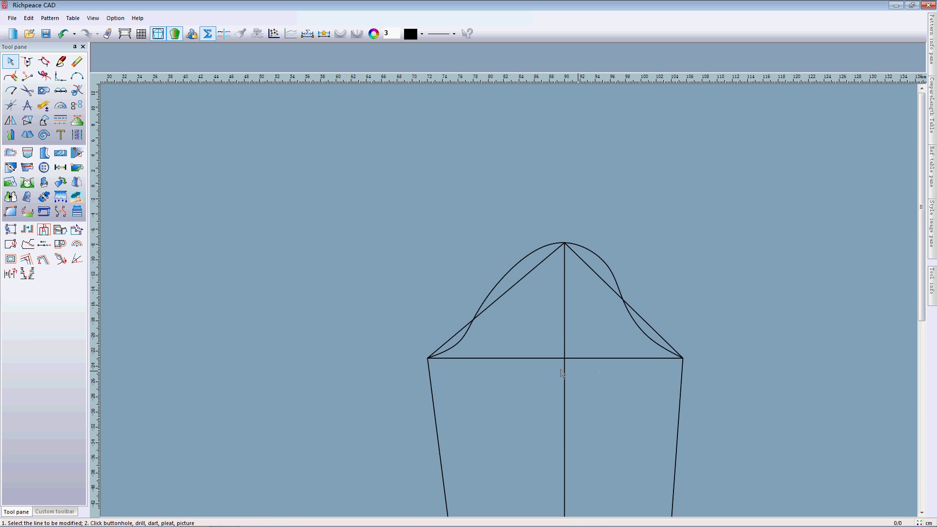
- Cut the sleeve pattern piece along the cap curve, side seams and bottom line, and place it to the left of the draft
{"action": "scroll", "coordinate": [440, 391], "scroll_direction": "down", "scroll_amount": 2}
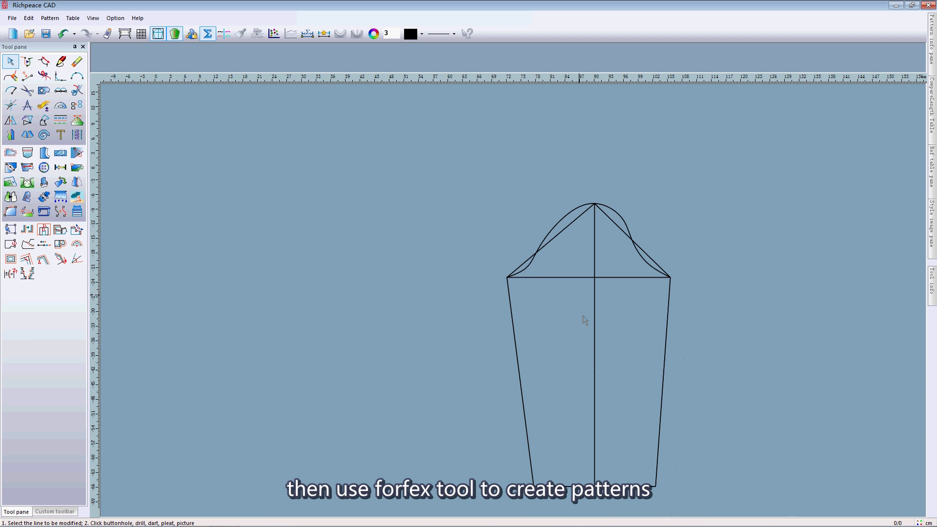
{"action": "scroll", "coordinate": [513, 296], "scroll_direction": "down", "scroll_amount": 1}
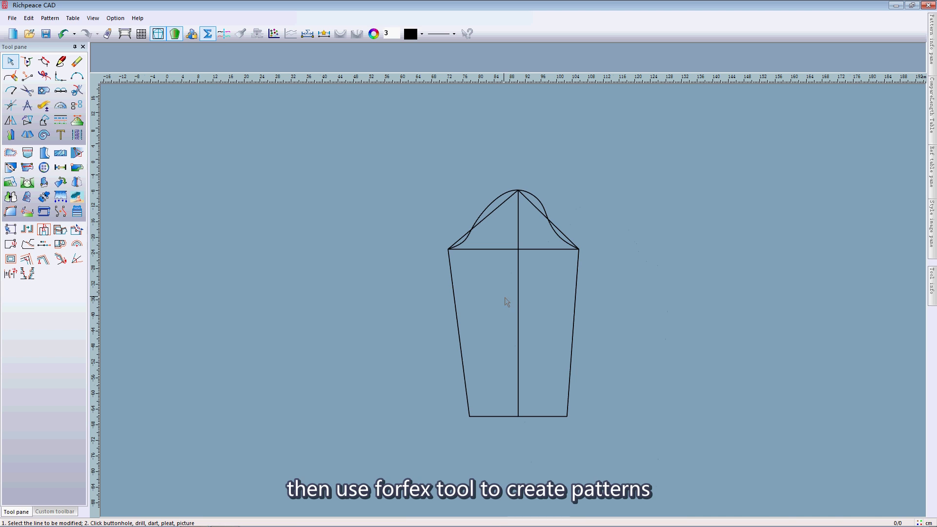
{"action": "left_click", "coordinate": [27, 90]}
{"action": "left_click", "coordinate": [448, 250]}
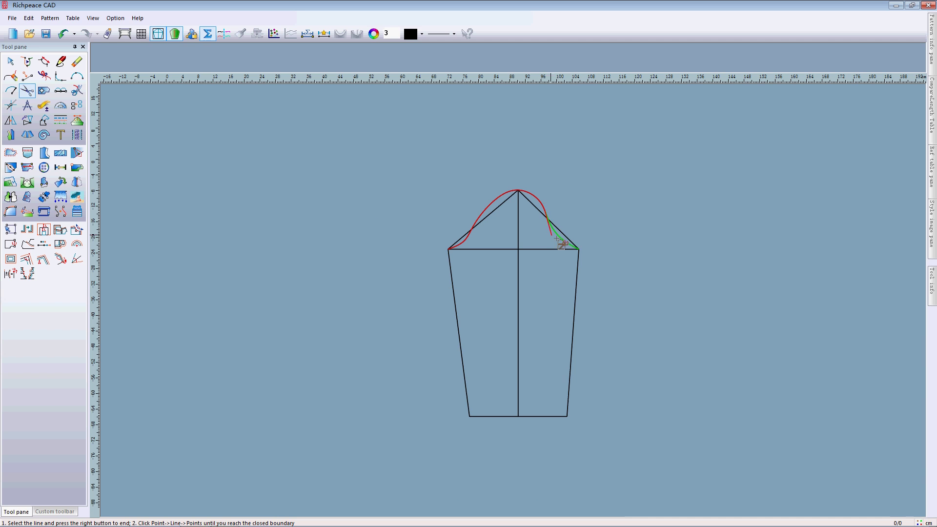
{"action": "left_click", "coordinate": [579, 250]}
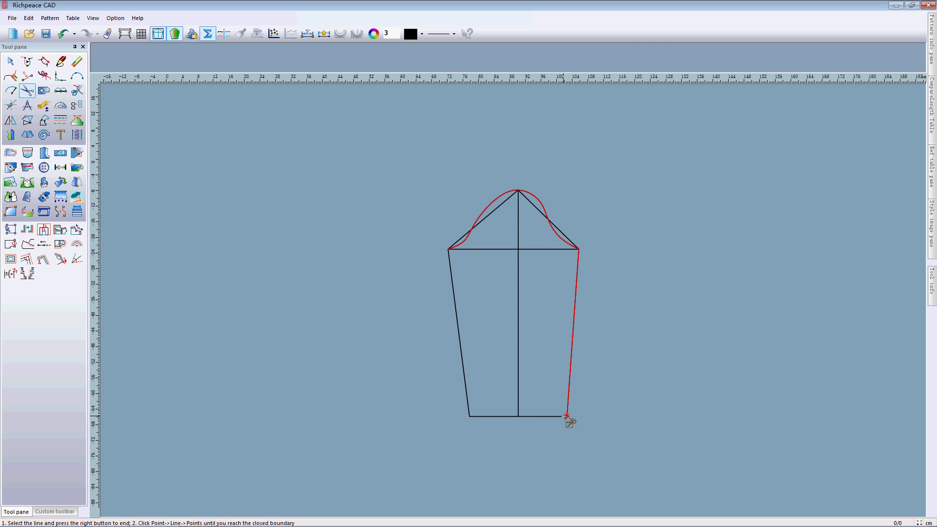
{"action": "left_click", "coordinate": [449, 249]}
{"action": "left_click_drag", "start_coordinate": [495, 268], "coordinate": [288, 254]}
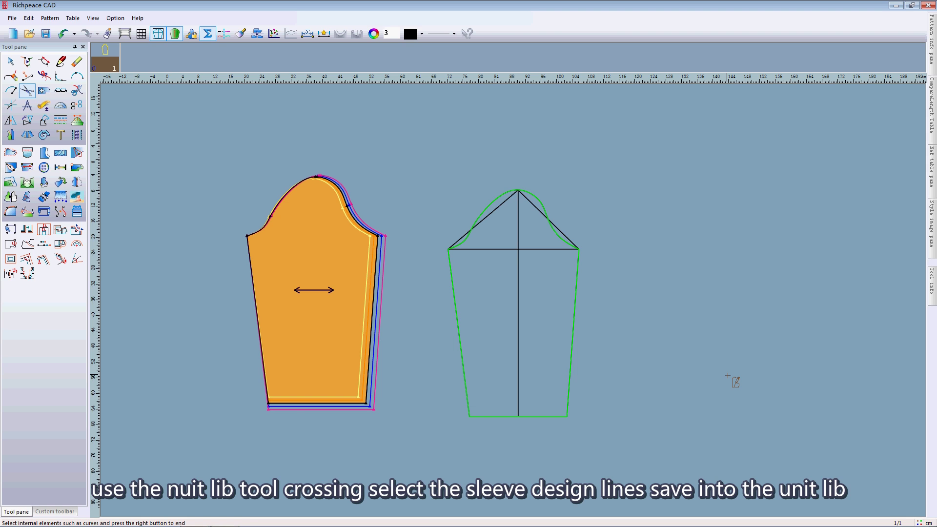
{"action": "right_click", "coordinate": [690, 244]}
- Save all the sleeve design lines into the unit library's sleeves category as "one piece sleve", overwriting the existing unit
{"action": "left_click", "coordinate": [684, 191]}
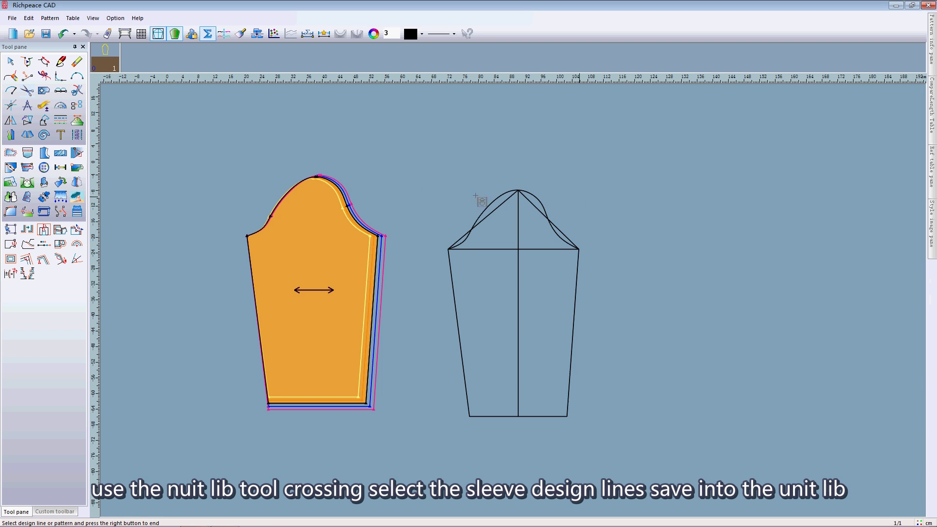
{"action": "left_click_drag", "start_coordinate": [416, 170], "coordinate": [636, 484]}
{"action": "right_click", "coordinate": [635, 466]}
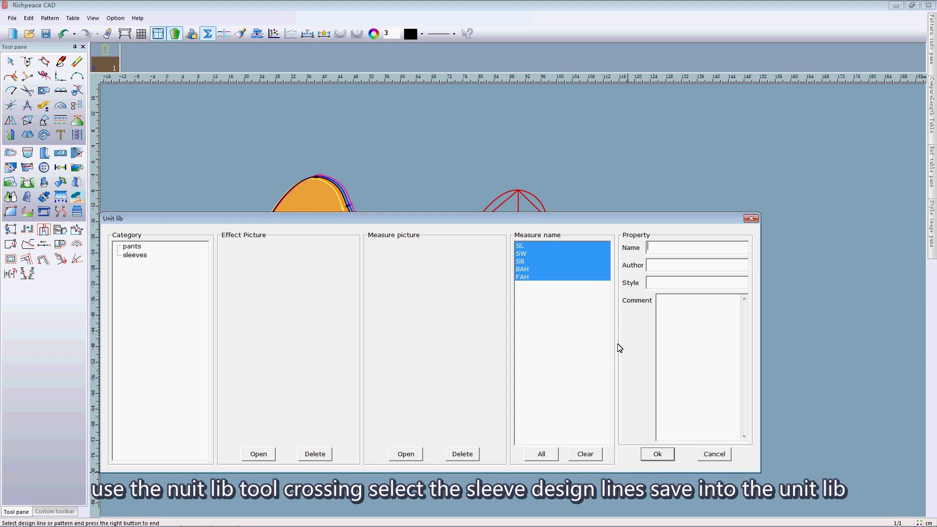
{"action": "left_click", "coordinate": [146, 255]}
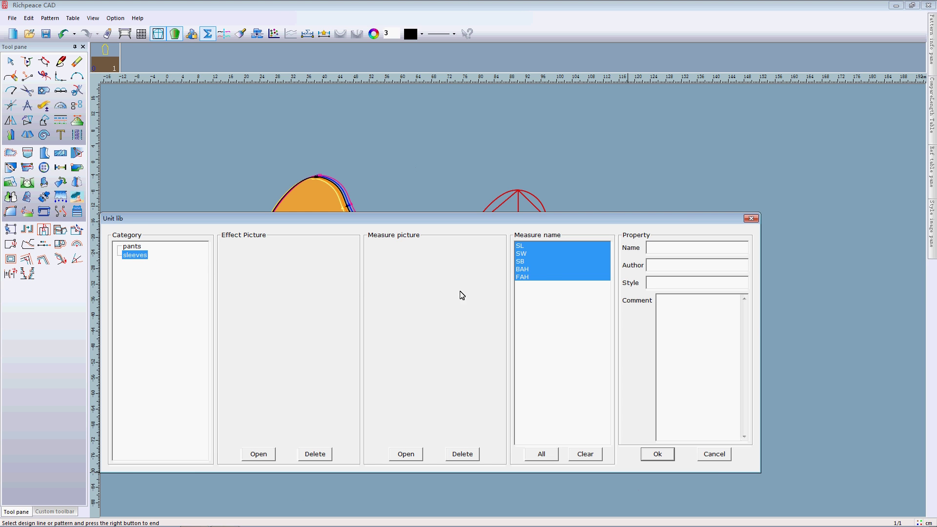
{"action": "left_click", "coordinate": [675, 249]}
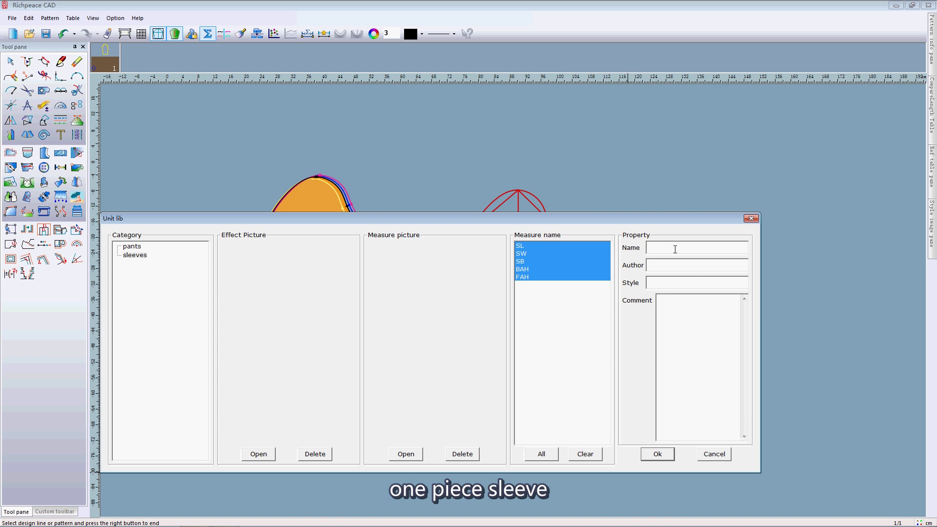
{"action": "type", "text": "one piece sleve"}
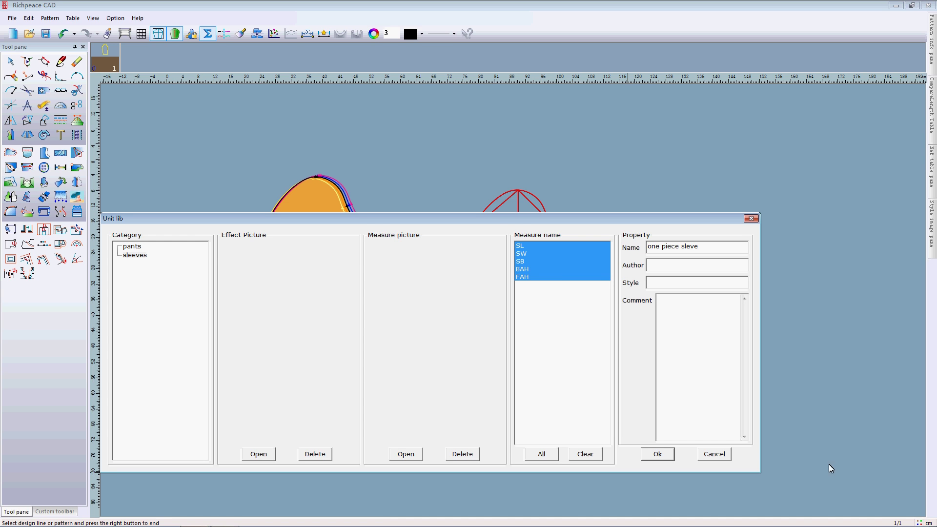
{"action": "left_click", "coordinate": [658, 453]}
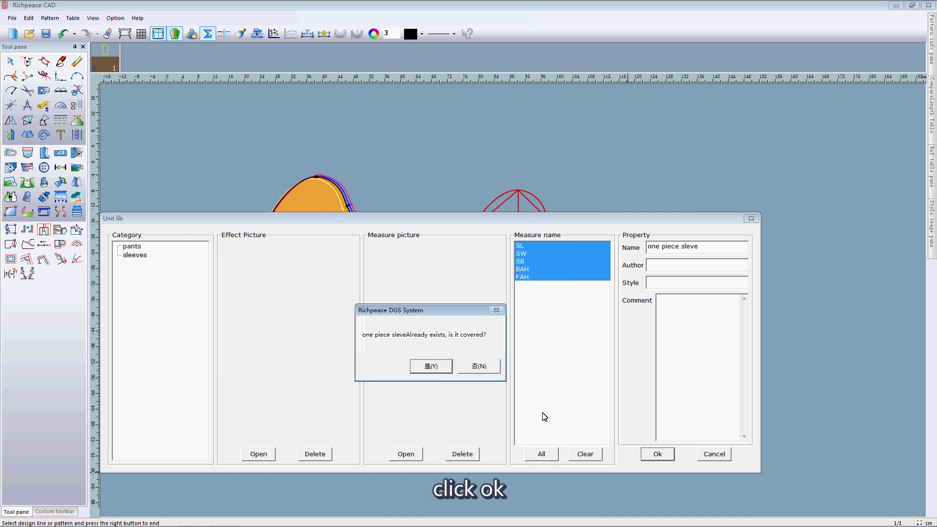
{"action": "left_click", "coordinate": [429, 366]}
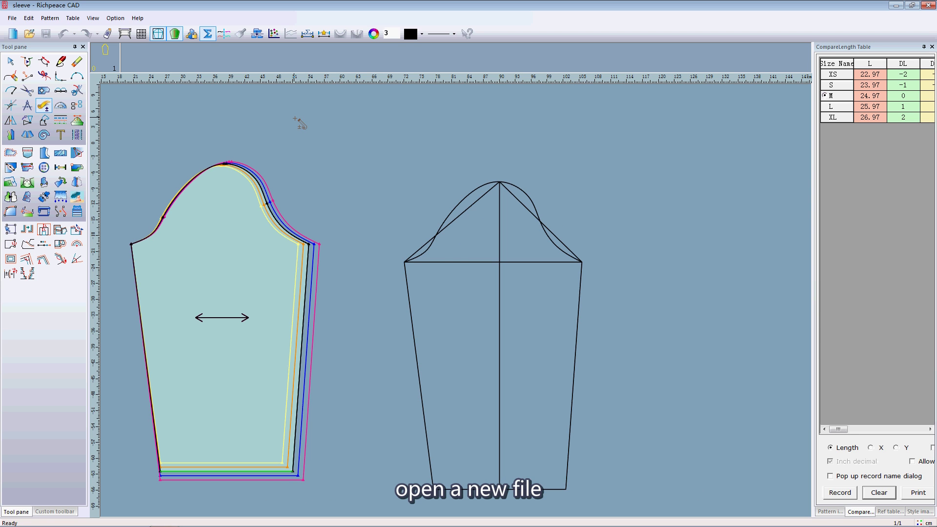
- Open the Men's Shirt DGS file from the desktop
{"action": "left_click", "coordinate": [12, 18]}
{"action": "left_click", "coordinate": [22, 38]}
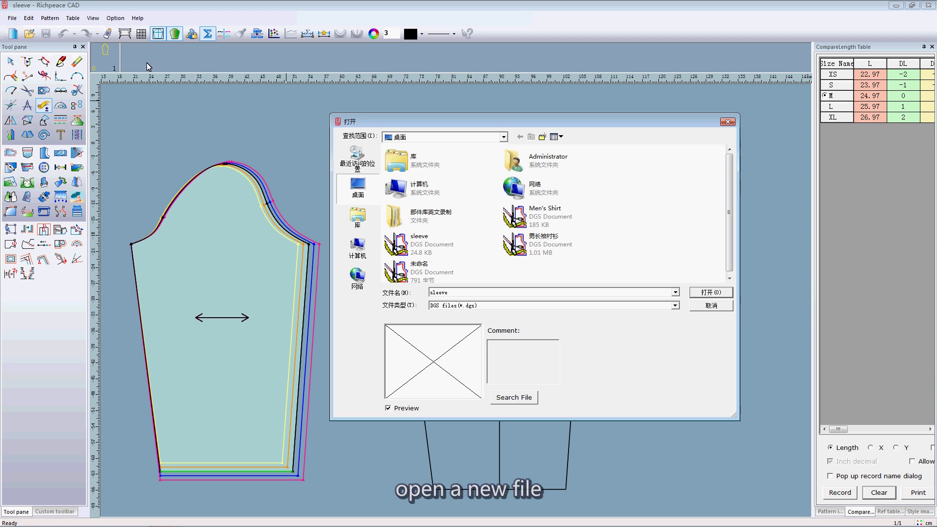
{"action": "left_click", "coordinate": [539, 212]}
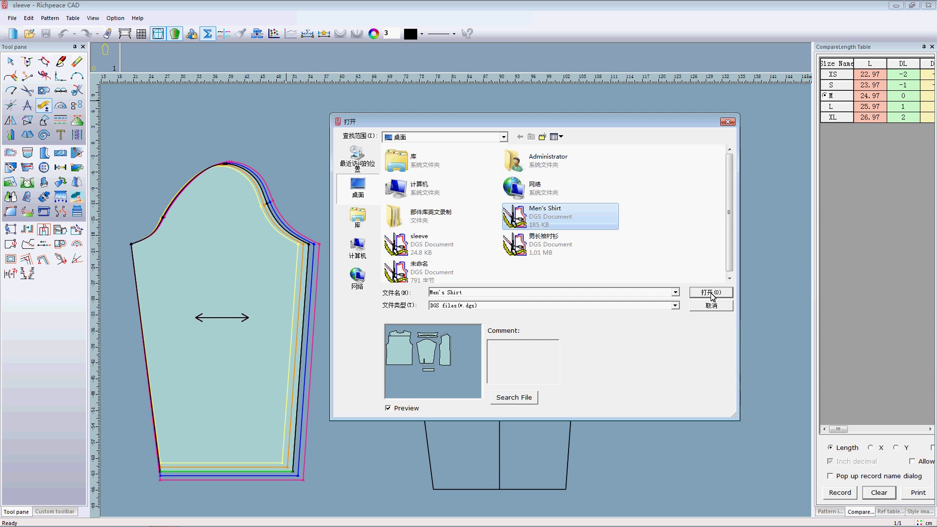
{"action": "left_click", "coordinate": [711, 292]}
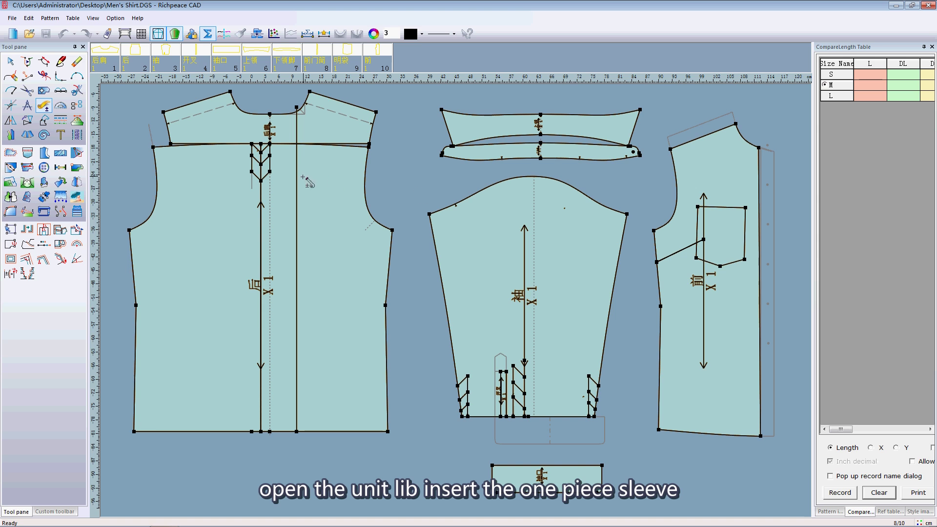
- Insert the one piece sleeve unit from the unit library beside the shirt's front piece, with all measurements using the style's values
{"action": "left_click", "coordinate": [12, 18]}
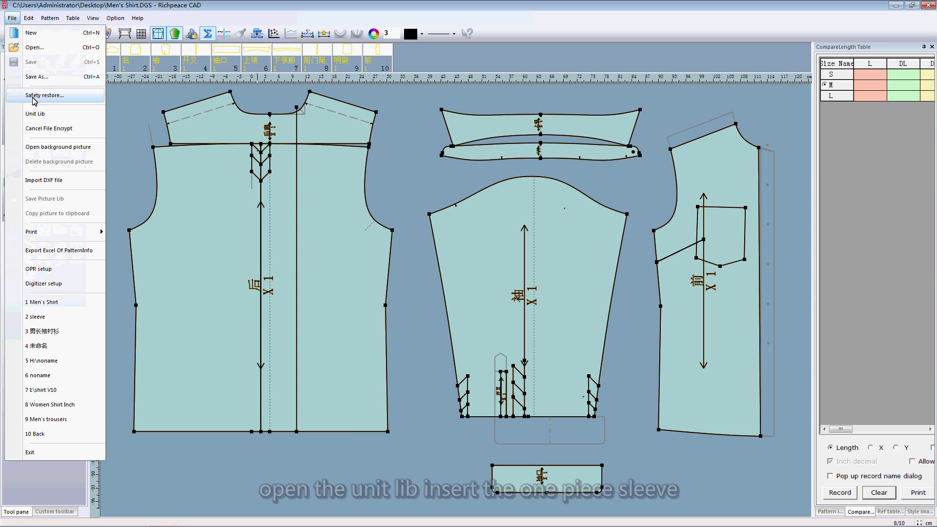
{"action": "left_click", "coordinate": [35, 113]}
{"action": "double_click", "coordinate": [285, 151]}
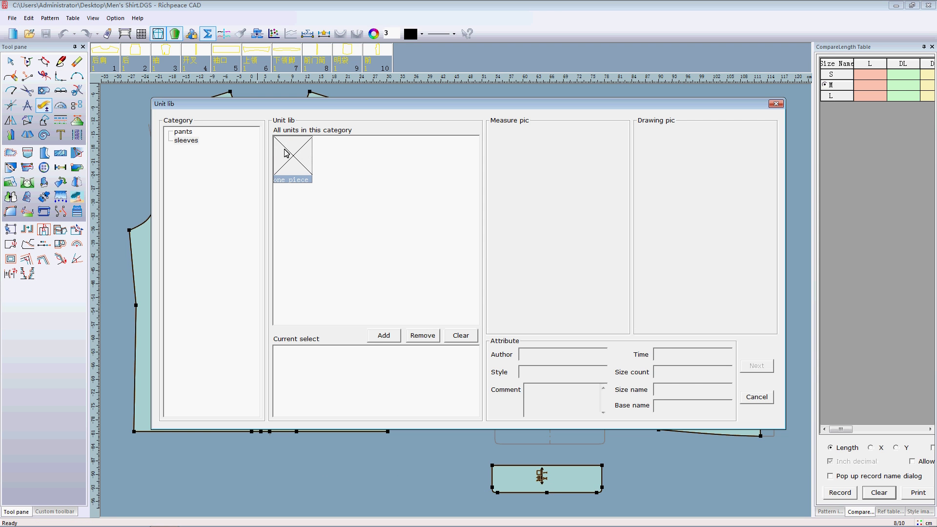
{"action": "left_click", "coordinate": [756, 366]}
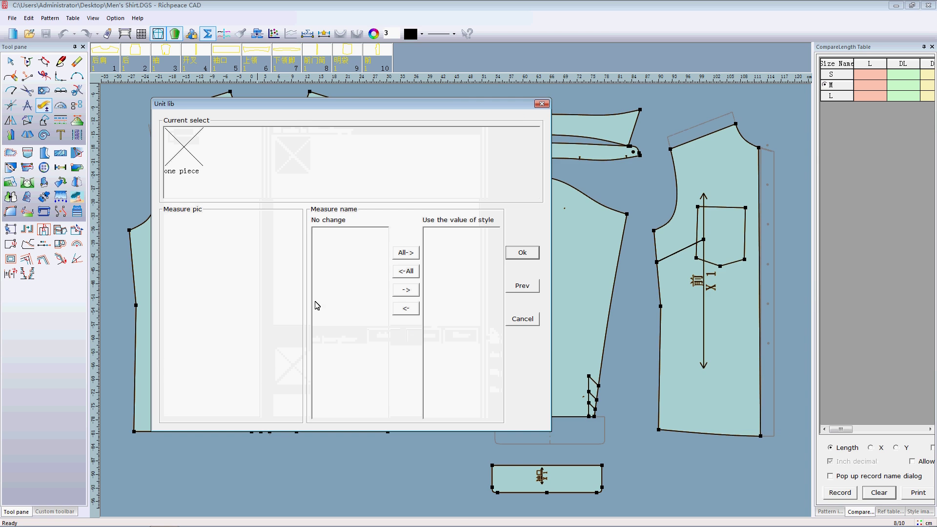
{"action": "left_click", "coordinate": [184, 153]}
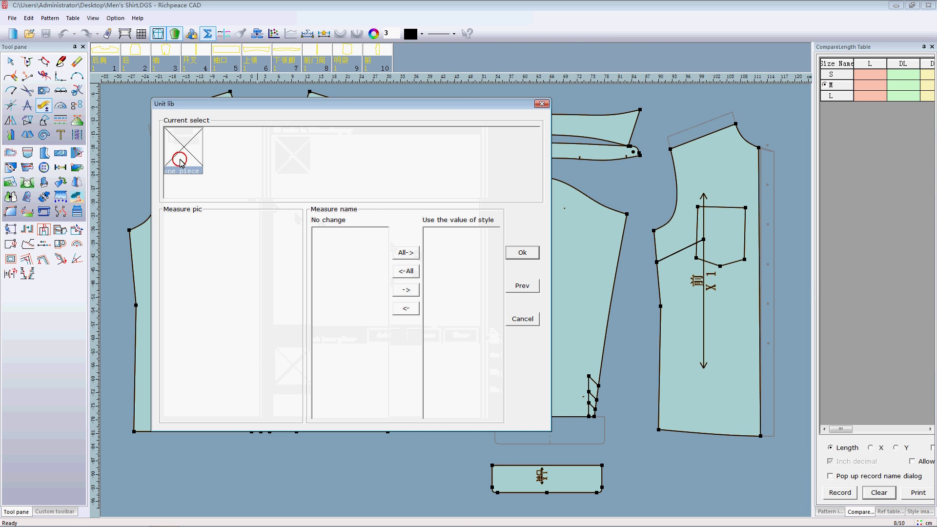
{"action": "left_click", "coordinate": [403, 253]}
{"action": "left_click", "coordinate": [521, 252]}
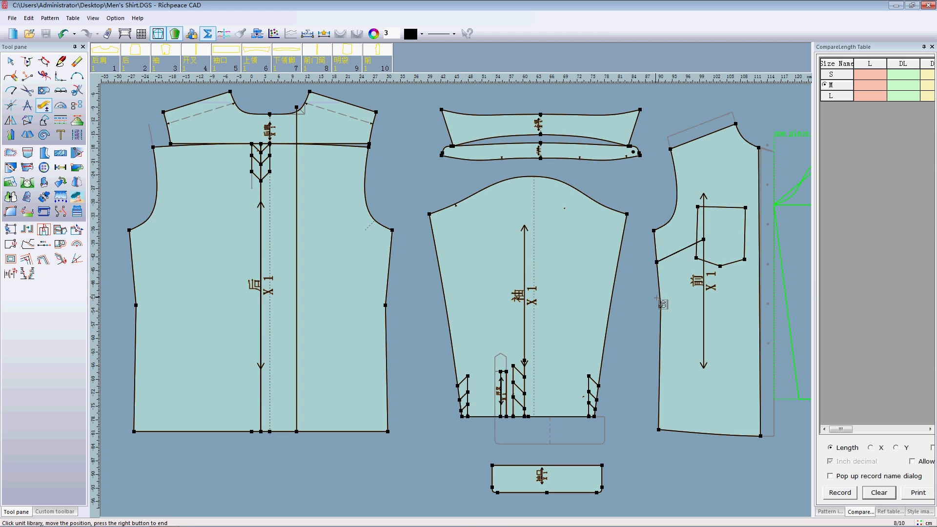
{"action": "scroll", "coordinate": [449, 287], "scroll_direction": "down", "scroll_amount": 2}
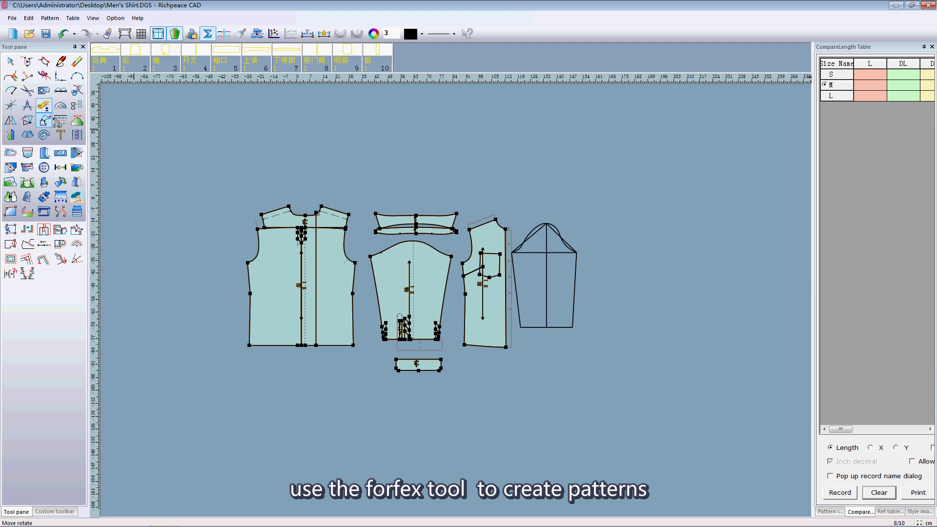
- Cut a new sleeve pattern piece along the inserted draft's cap curve, side seams and bottom line, and place it beside the draft
{"action": "left_click", "coordinate": [27, 91]}
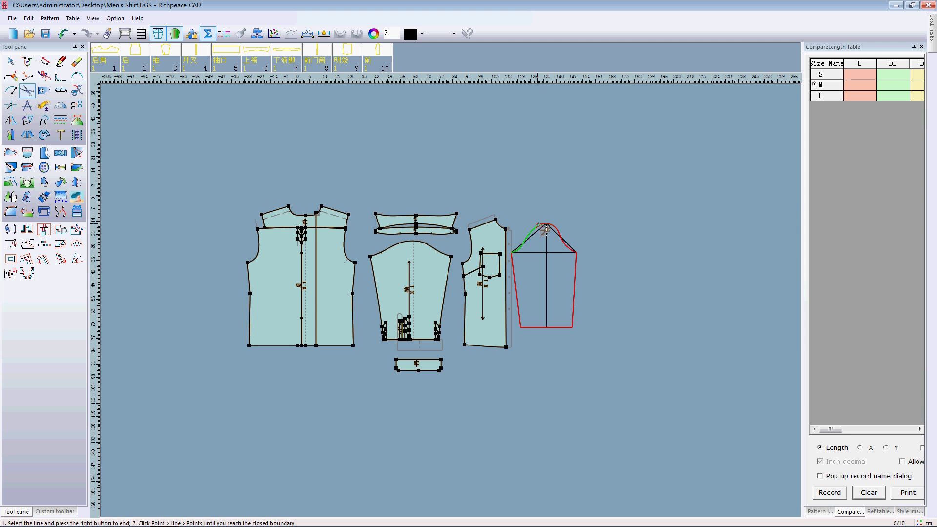
{"action": "left_click", "coordinate": [513, 252]}
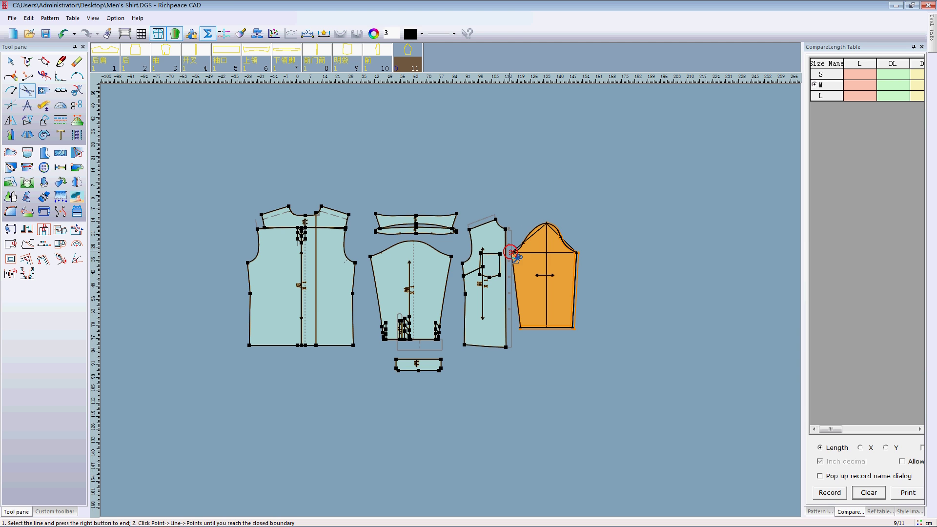
{"action": "right_click", "coordinate": [556, 282]}
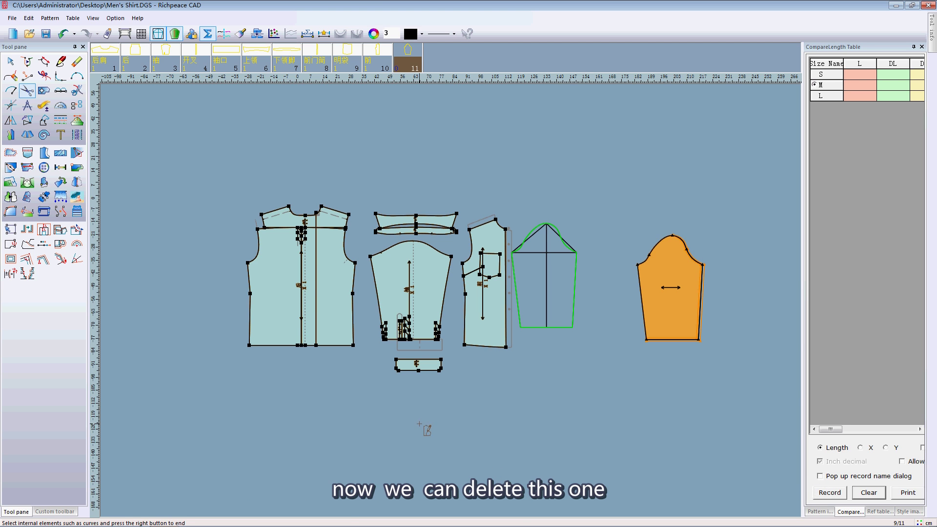
- Delete the shirt's old sleeve and sleeve placket pattern pieces, and erase their leftover draft lines
{"action": "left_click", "coordinate": [166, 53]}
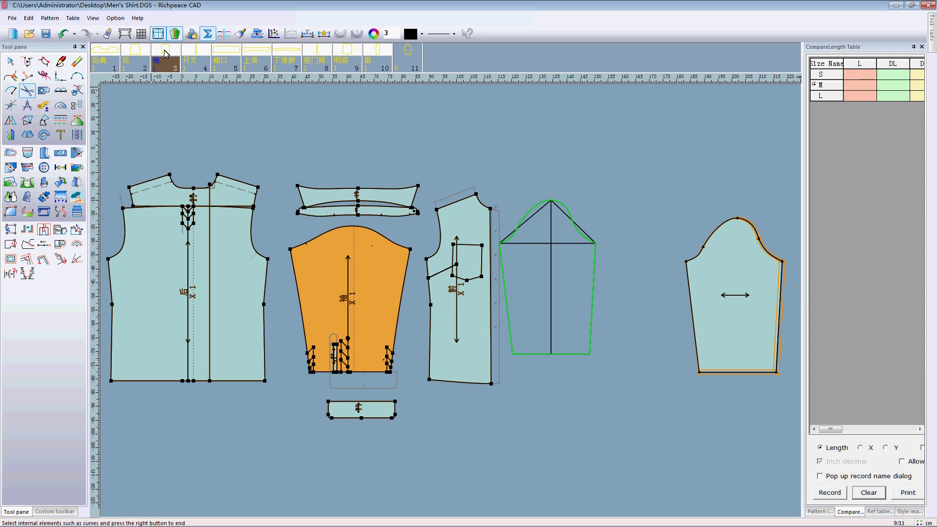
{"action": "key", "text": "Delete"}
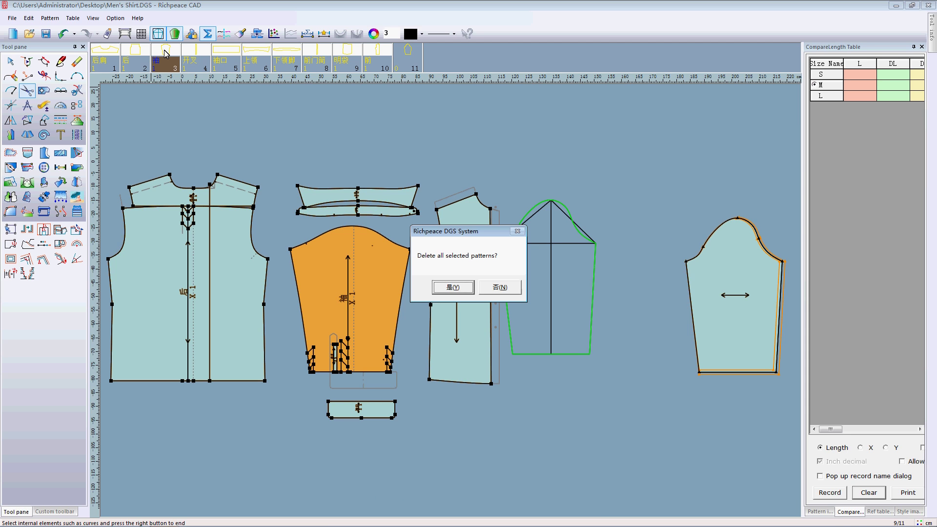
{"action": "left_click", "coordinate": [452, 286]}
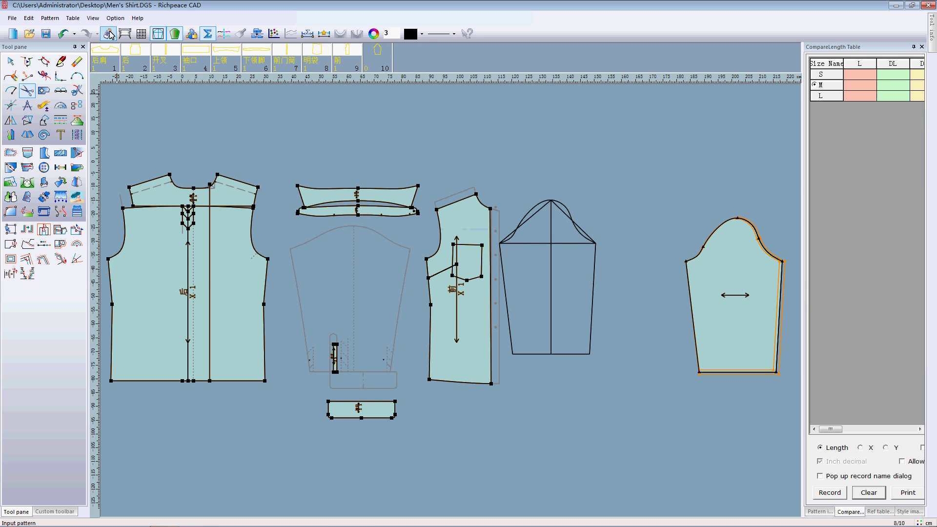
{"action": "left_click", "coordinate": [160, 61]}
{"action": "key", "text": "Delete"}
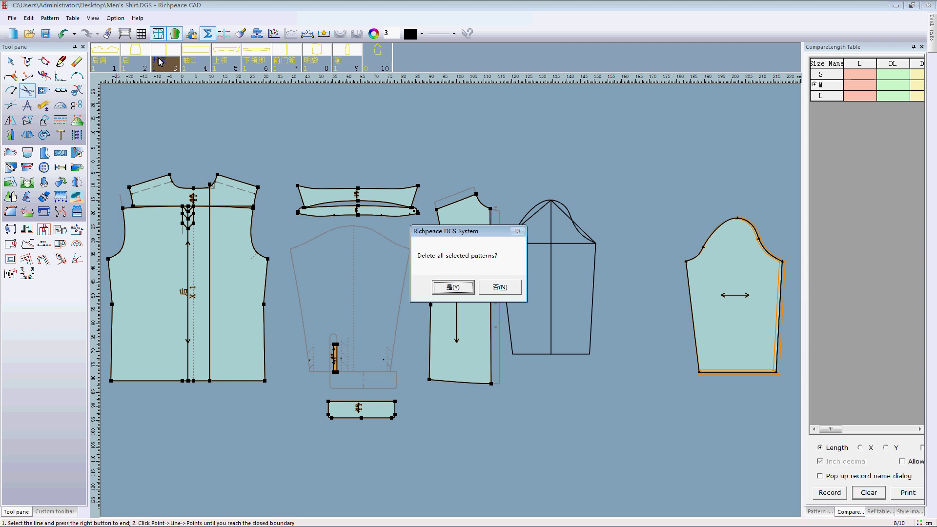
{"action": "left_click", "coordinate": [449, 287]}
{"action": "left_click", "coordinate": [77, 61]}
{"action": "mouse_move", "coordinate": [282, 230]}
{"action": "left_mouse_down"}
{"action": "mouse_move", "coordinate": [404, 377]}
{"action": "mouse_move", "coordinate": [424, 386]}
{"action": "left_mouse_up"}
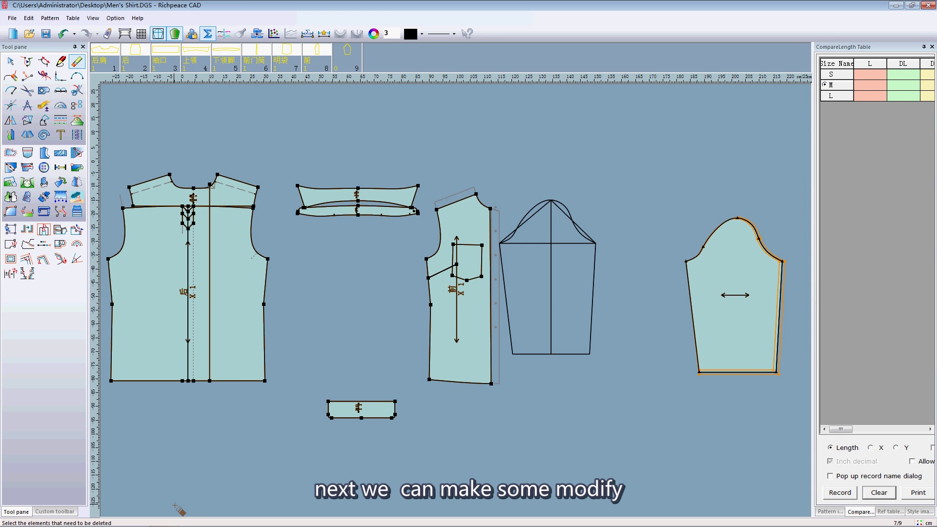
- Measure the length of the cuff's upper edge, clear the comparison table, and measure the new sleeve's bottom edge
{"action": "left_click", "coordinate": [43, 105]}
{"action": "left_click", "coordinate": [359, 401]}
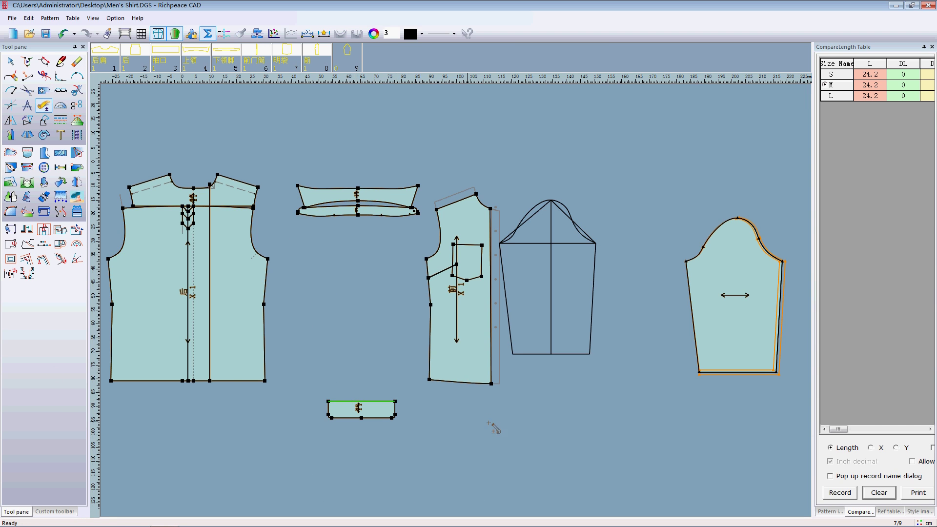
{"action": "left_click", "coordinate": [879, 493]}
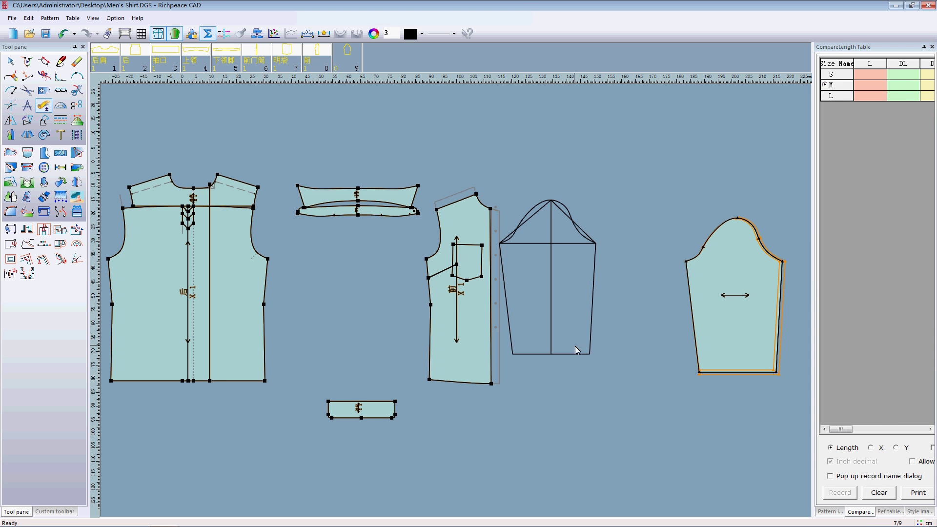
{"action": "scroll", "coordinate": [534, 337], "scroll_direction": "up", "scroll_amount": 2}
{"action": "scroll", "coordinate": [592, 303], "scroll_direction": "up", "scroll_amount": 1}
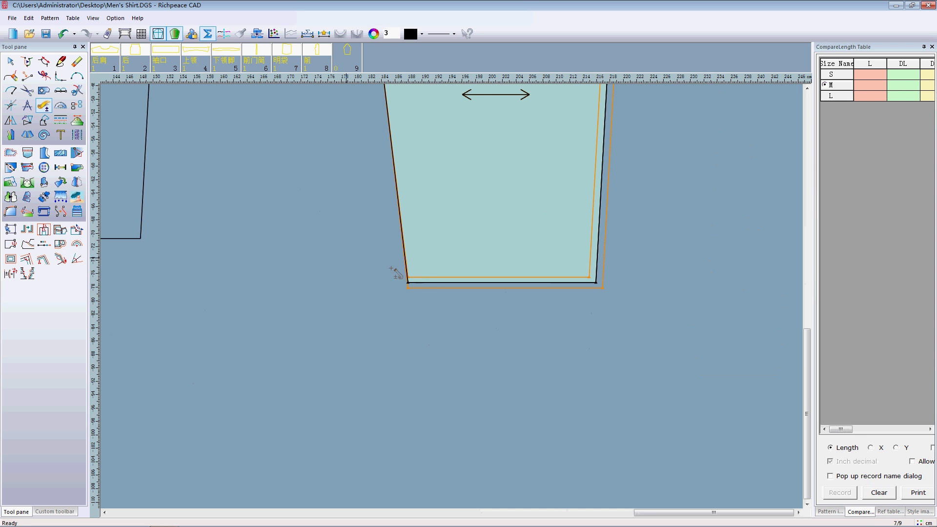
{"action": "left_click", "coordinate": [434, 283]}
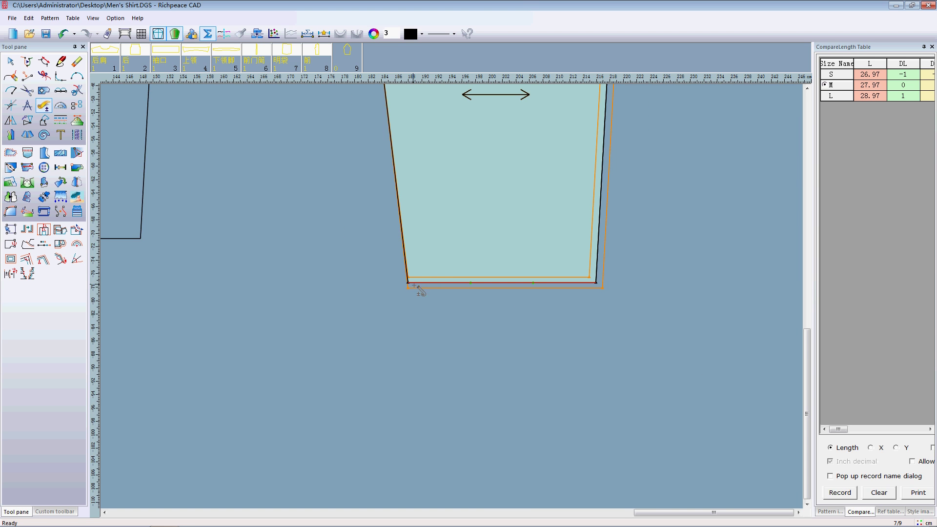
{"action": "scroll", "coordinate": [414, 311], "scroll_direction": "down", "scroll_amount": 2}
{"action": "scroll", "coordinate": [452, 293], "scroll_direction": "down", "scroll_amount": 2}
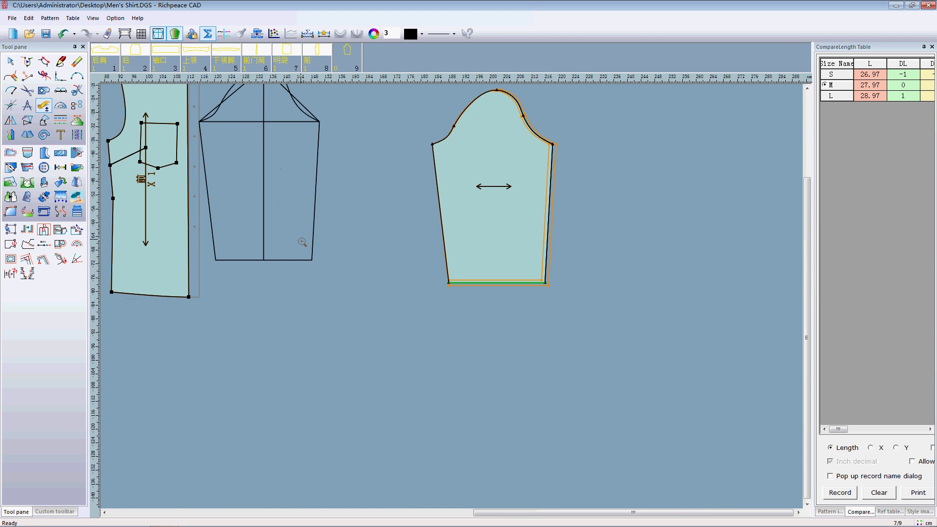
{"action": "scroll", "coordinate": [493, 309], "scroll_direction": "down", "scroll_amount": 1}
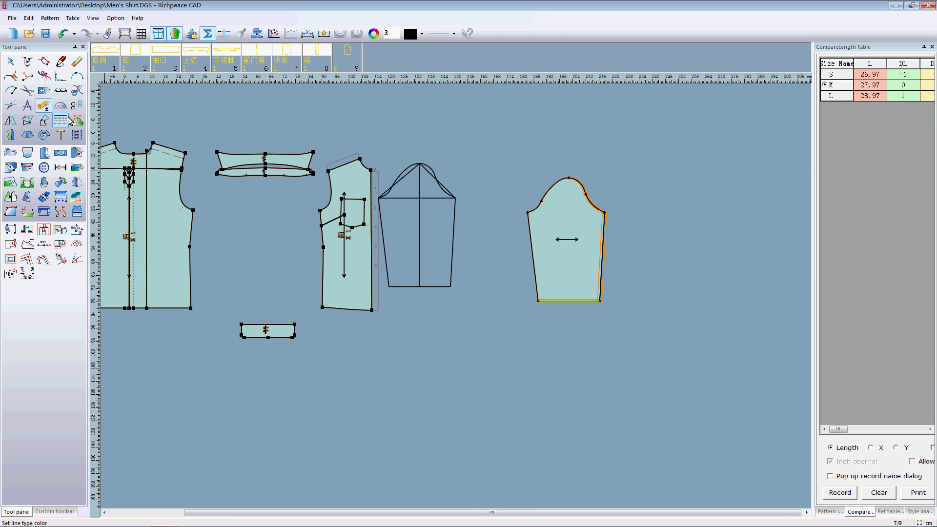
- Set the length formula of the right half of the sleeve draft's bottom line to SB/2-2.2
{"action": "left_click", "coordinate": [12, 63]}
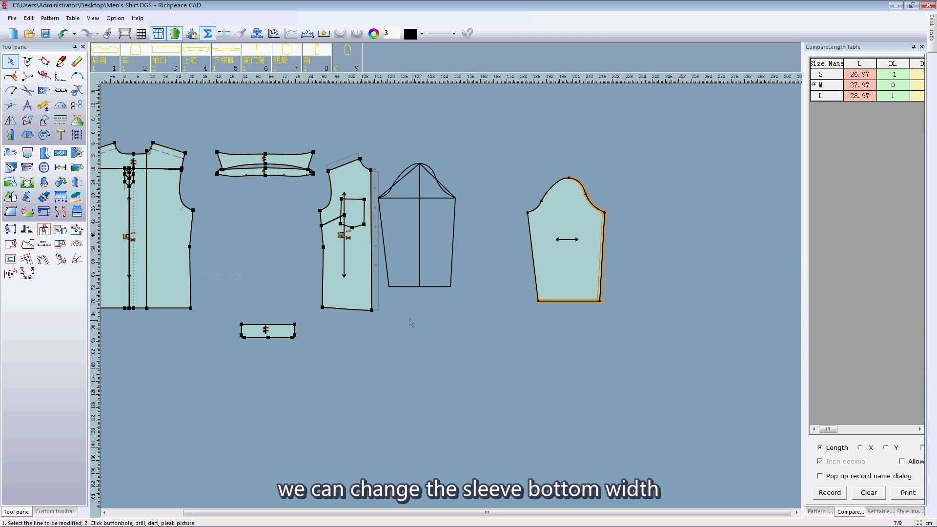
{"action": "left_click", "coordinate": [450, 288]}
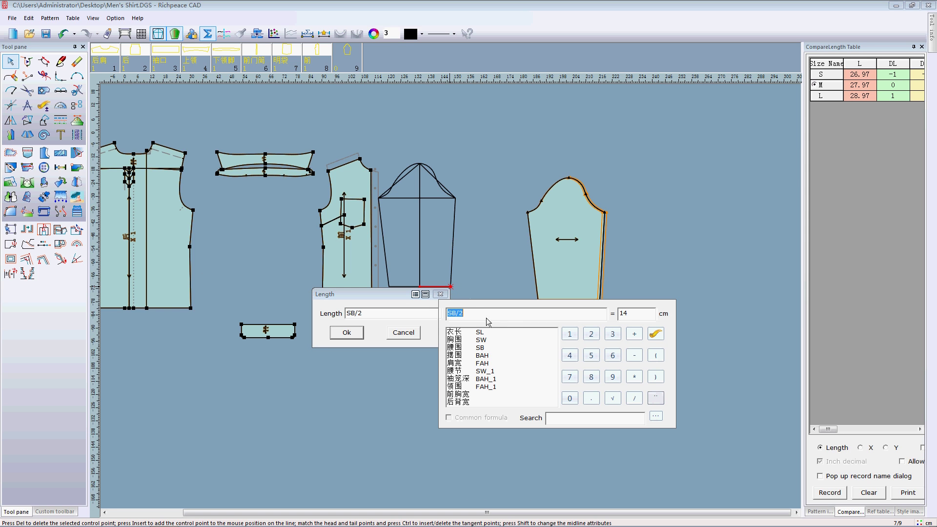
{"action": "left_click", "coordinate": [636, 357]}
{"action": "left_click", "coordinate": [591, 333]}
{"action": "left_click", "coordinate": [595, 398]}
{"action": "left_click", "coordinate": [594, 335]}
{"action": "left_click", "coordinate": [346, 333]}
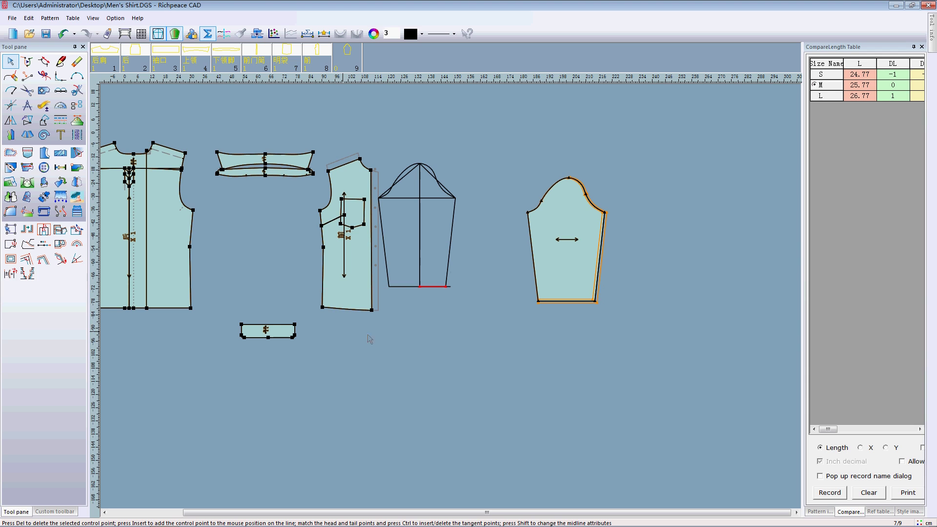
{"action": "right_click", "coordinate": [543, 336]}
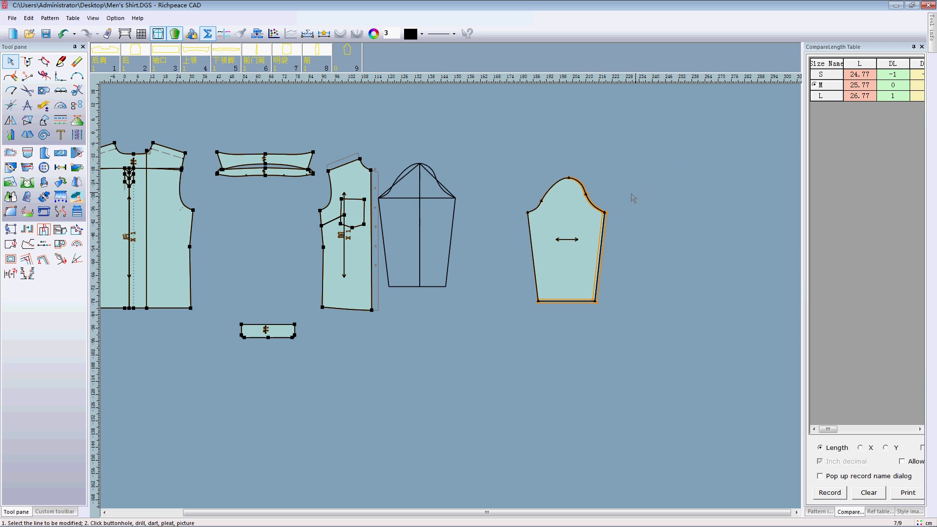
- Set the length formula of the sleeve draft's horizontal width line below the cap to SW-1
{"action": "left_click", "coordinate": [455, 198]}
{"action": "left_click", "coordinate": [481, 224]}
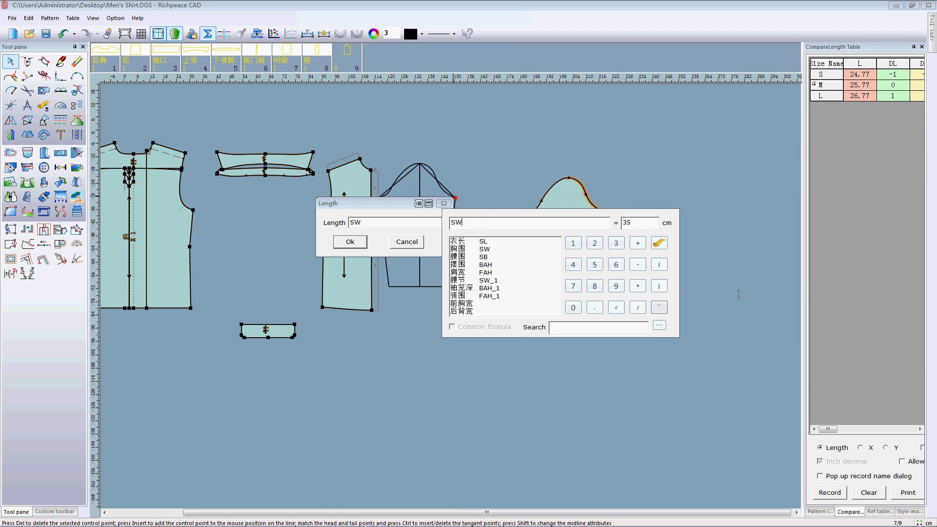
{"action": "left_click", "coordinate": [638, 266]}
{"action": "left_click", "coordinate": [574, 247]}
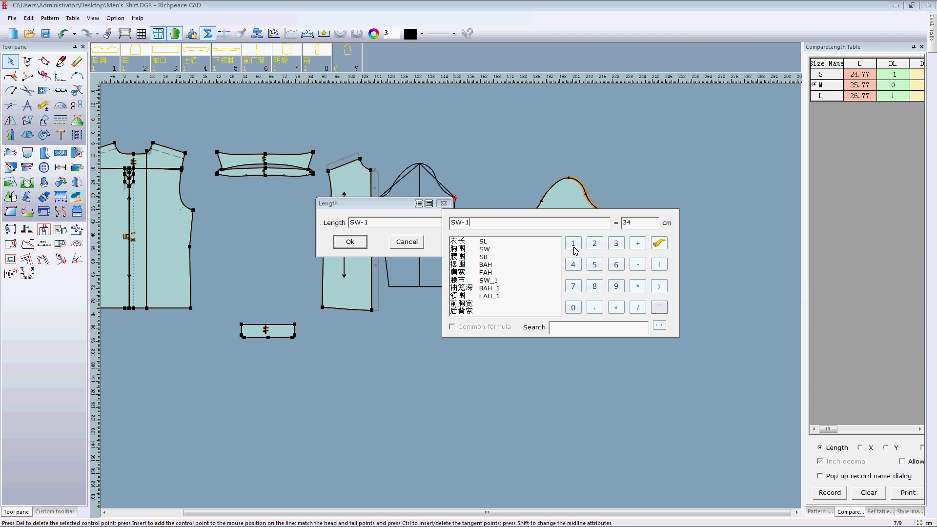
{"action": "left_click", "coordinate": [349, 242]}
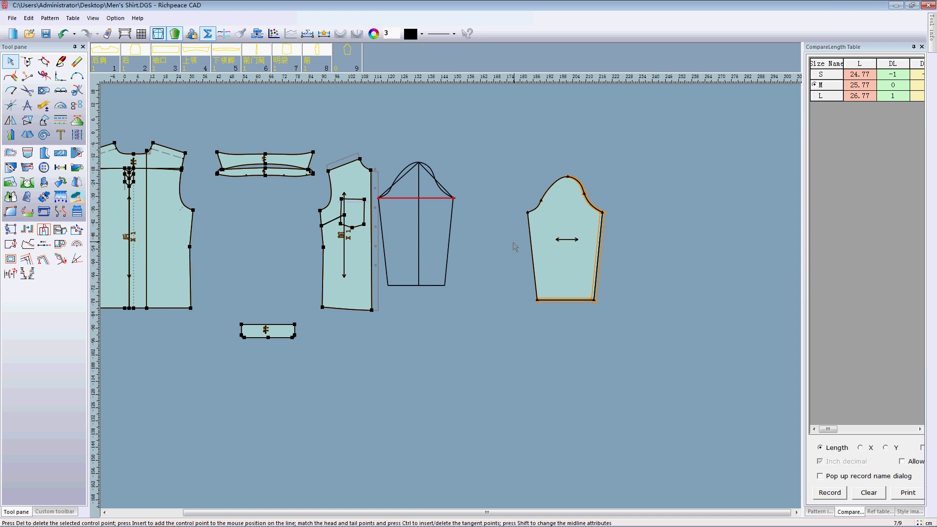